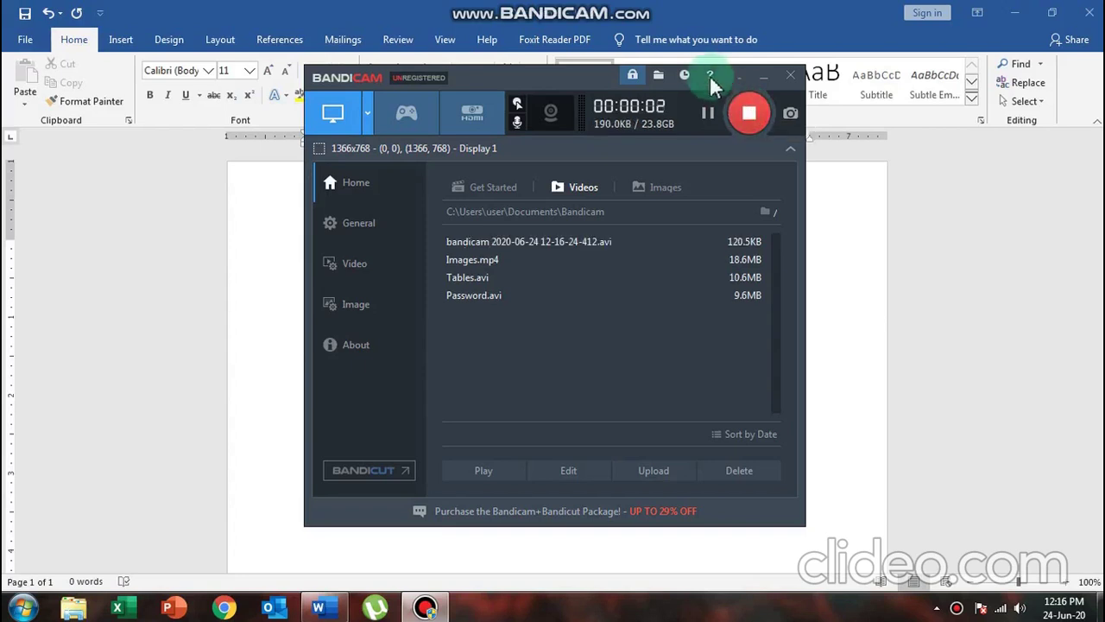
# Minimize the Bandicam recorder and place the cursor in the blank Word document
pyautogui.click(764, 77)
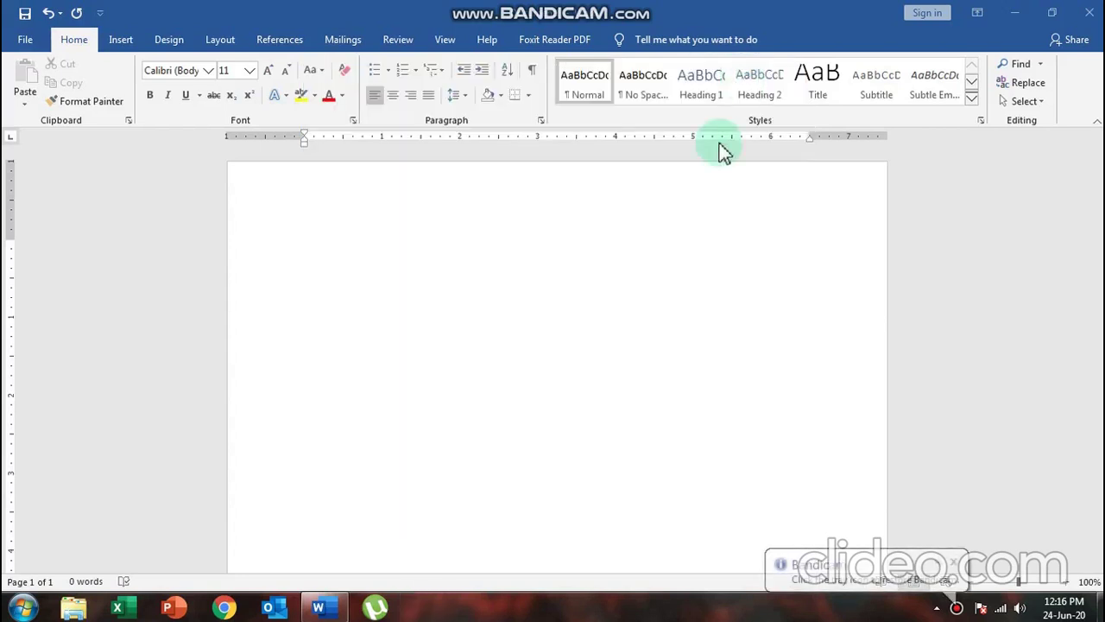
pyautogui.click(955, 563)
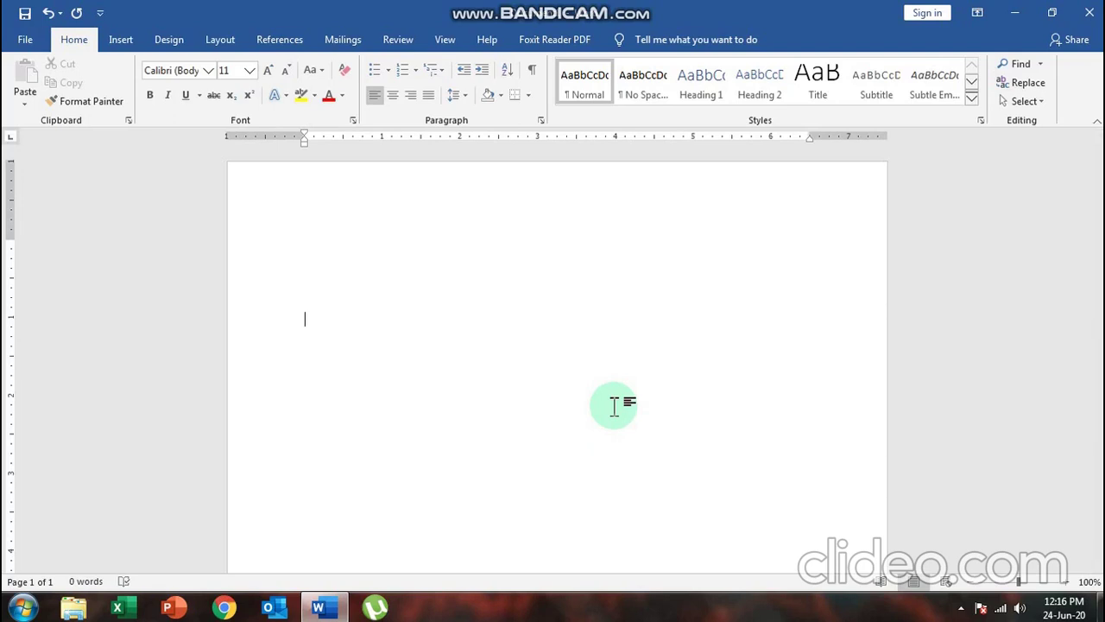
# Type HELLO EVERYONE. and set it to 18-point font size
pyautogui.write('HE')
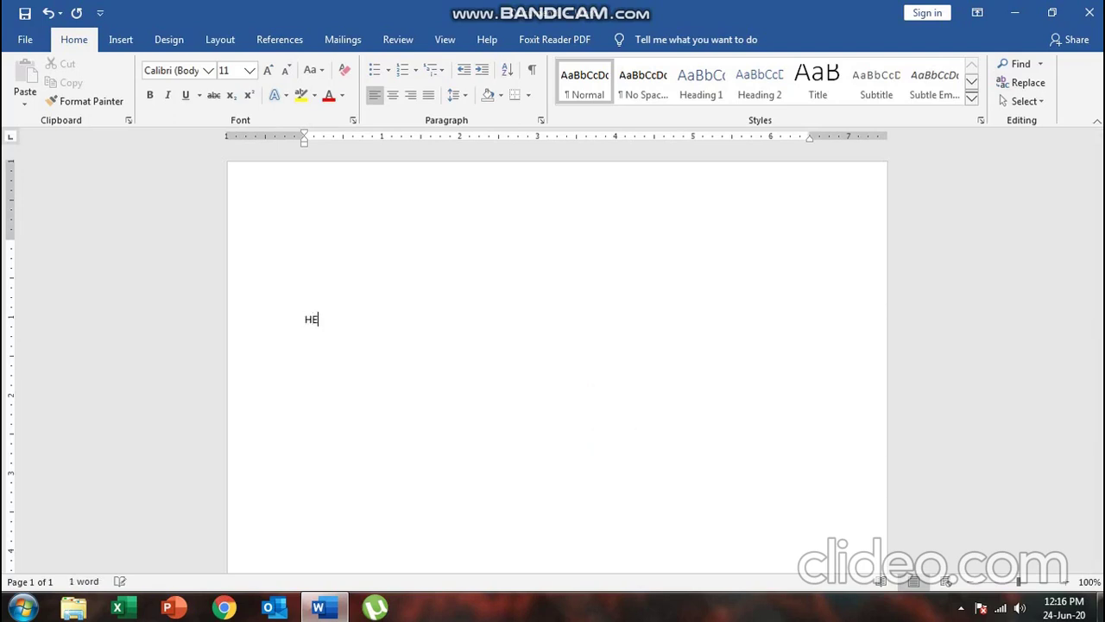
pyautogui.write('LLO EVERYONE.')
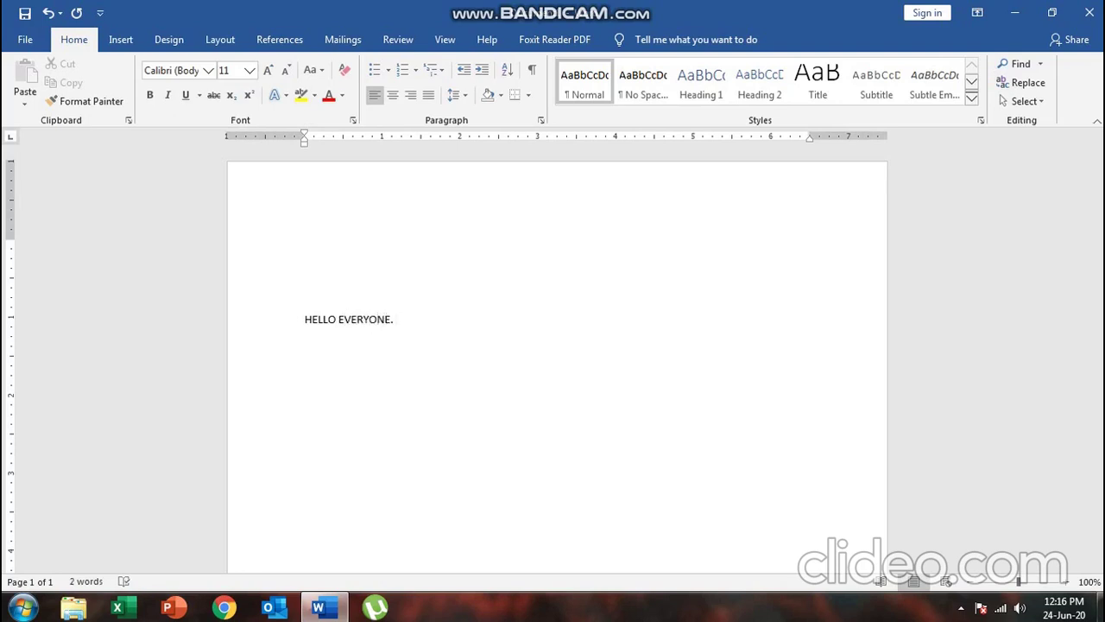
pyautogui.moveTo(305, 321); pyautogui.dragTo(437, 321)
pyautogui.click(249, 71)
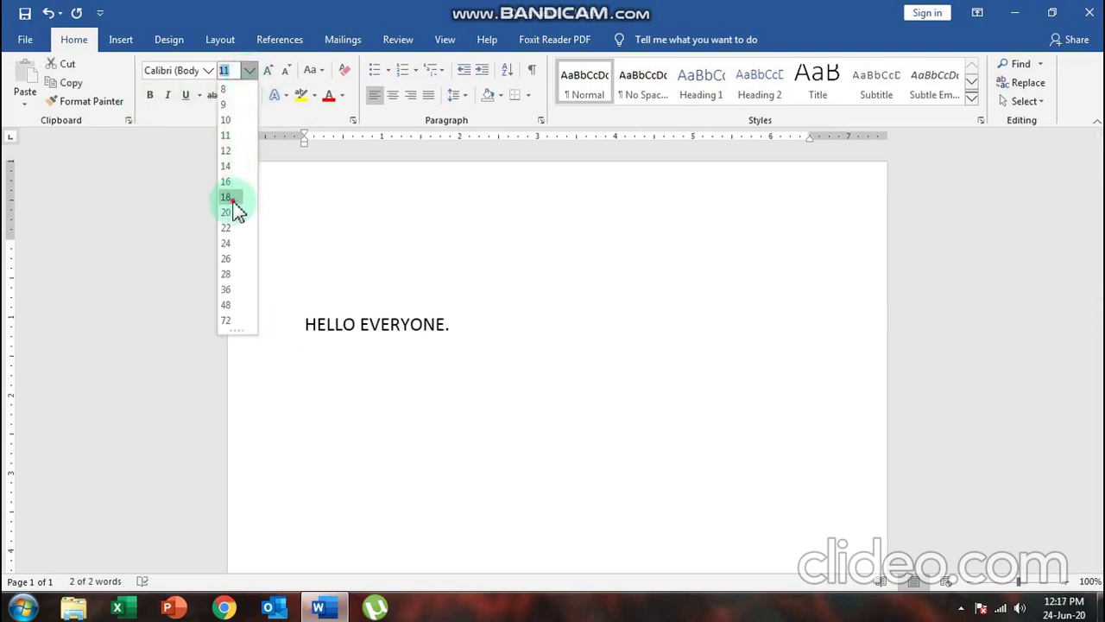
pyautogui.click(234, 202)
pyautogui.click(528, 353)
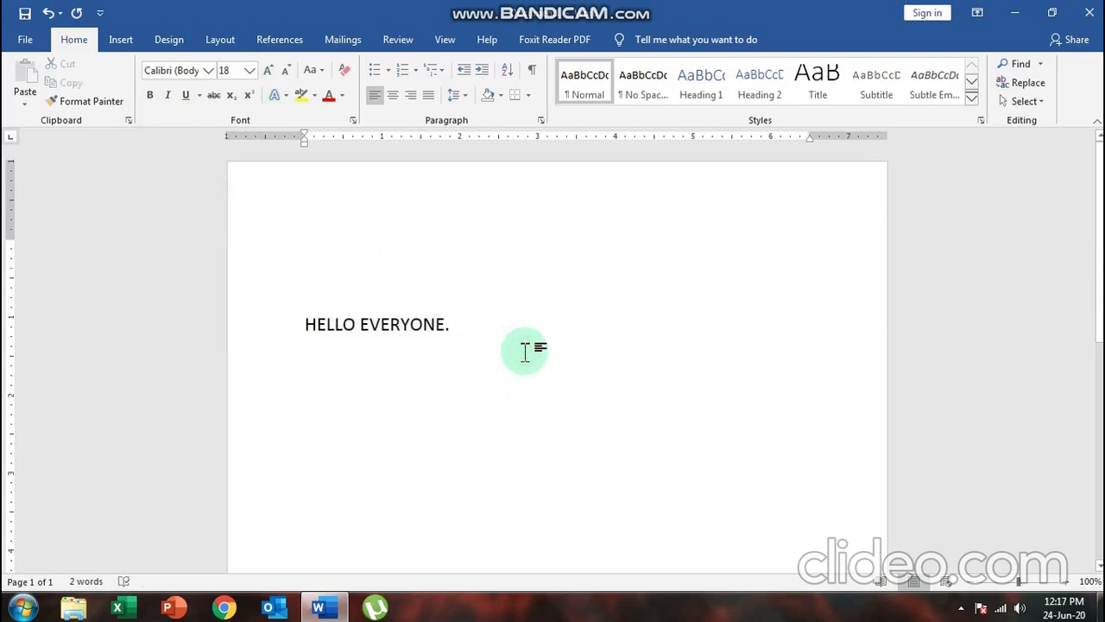
# Add empty lines above the HELLO EVERYONE. line
pyautogui.click(305, 321)
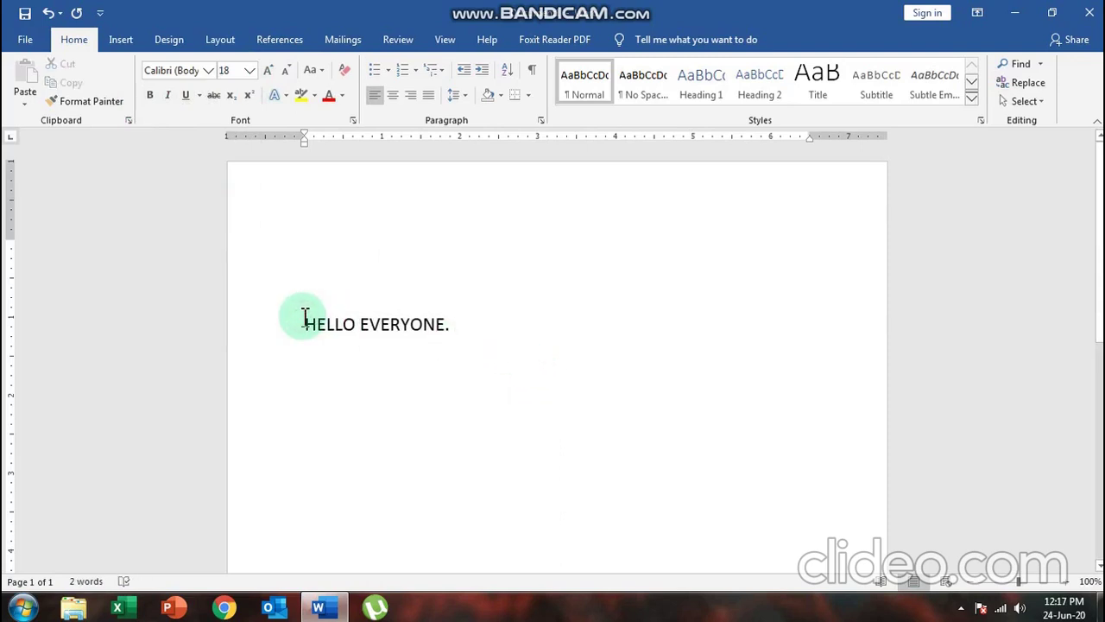
pyautogui.press('Return')
pyautogui.press('Up')
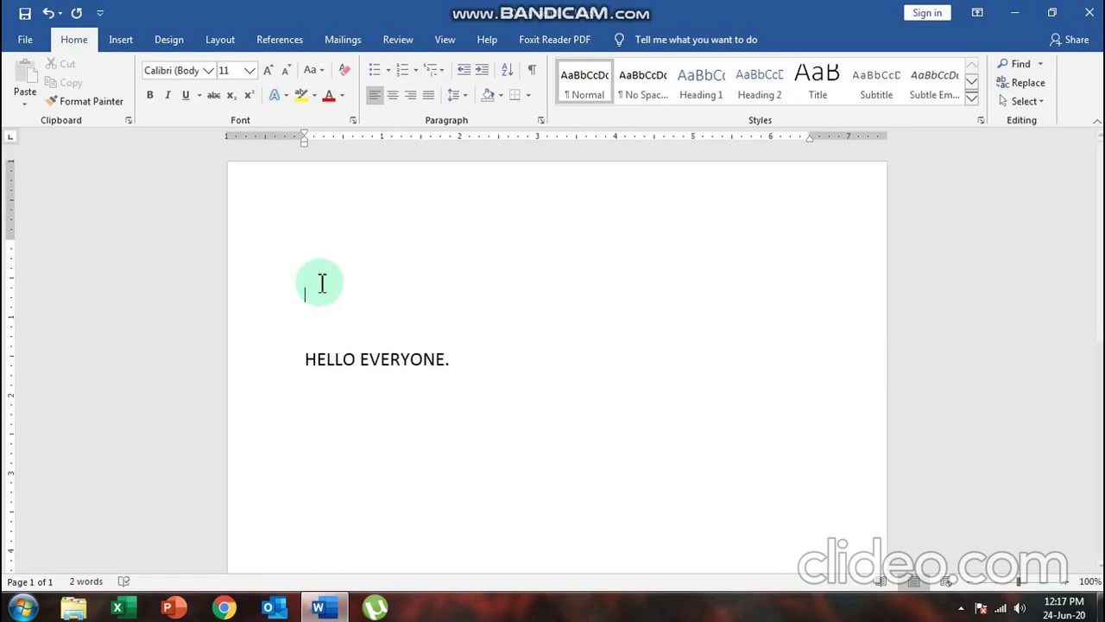
# Select the HELLO EVERYONE. line and show the Mailings commands
pyautogui.moveTo(302, 360); pyautogui.dragTo(458, 368)
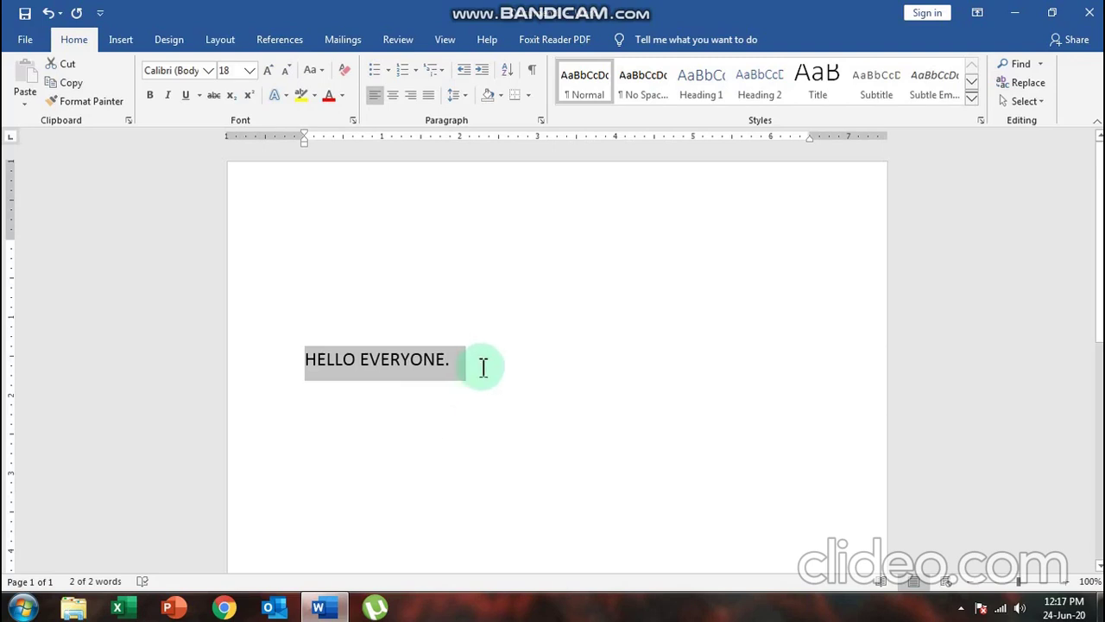
pyautogui.click(345, 40)
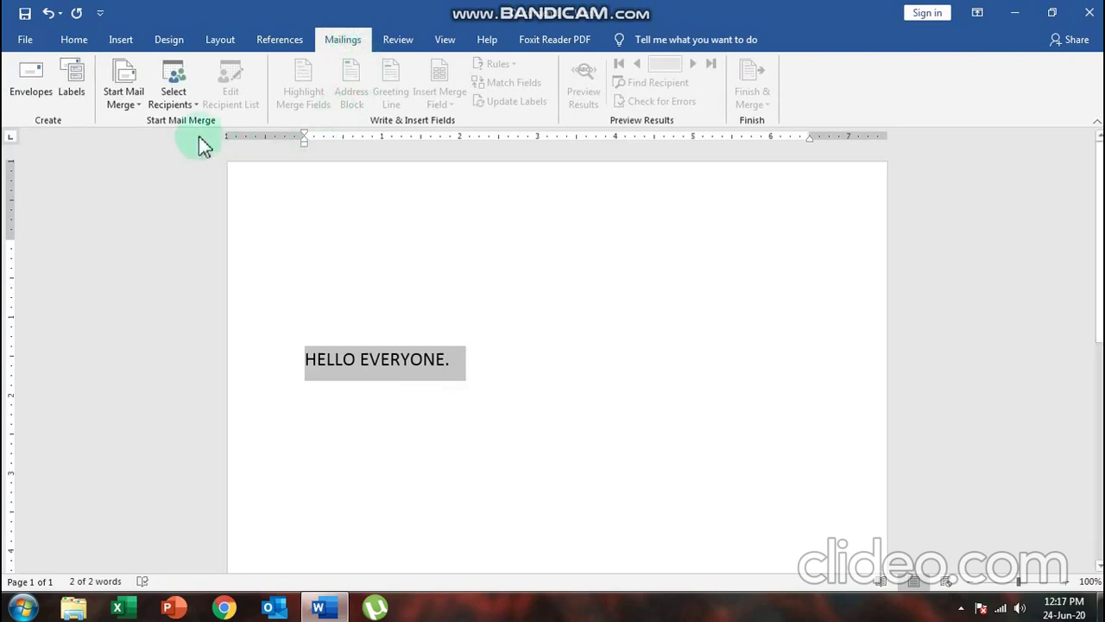
# Launch the Step-by-Step Mail Merge Wizard with Letters as the document type
pyautogui.click(137, 105)
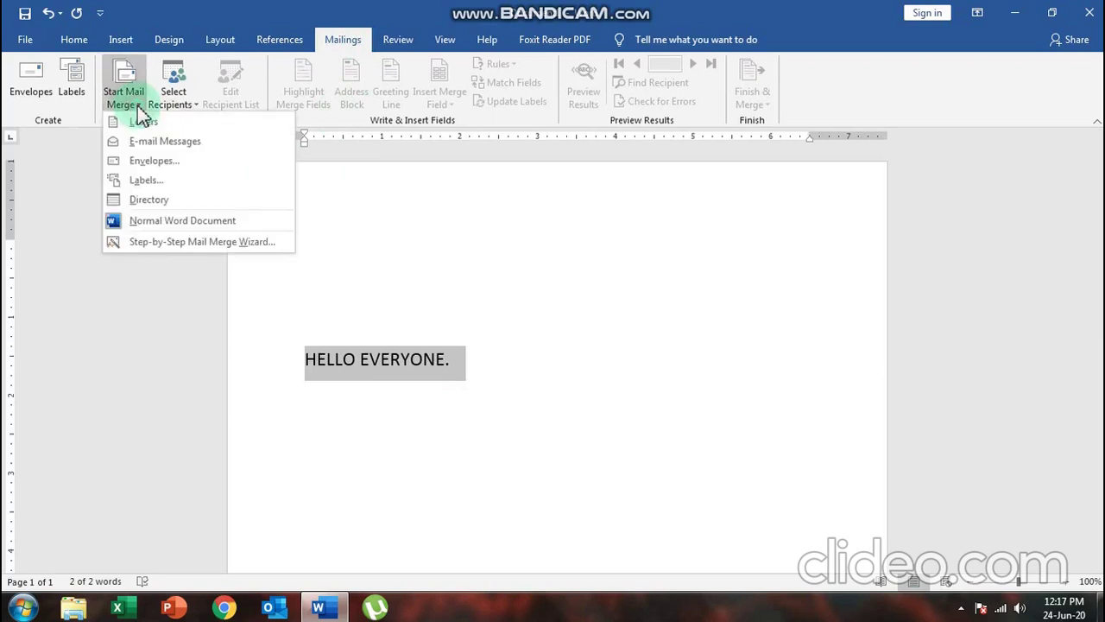
pyautogui.click(204, 245)
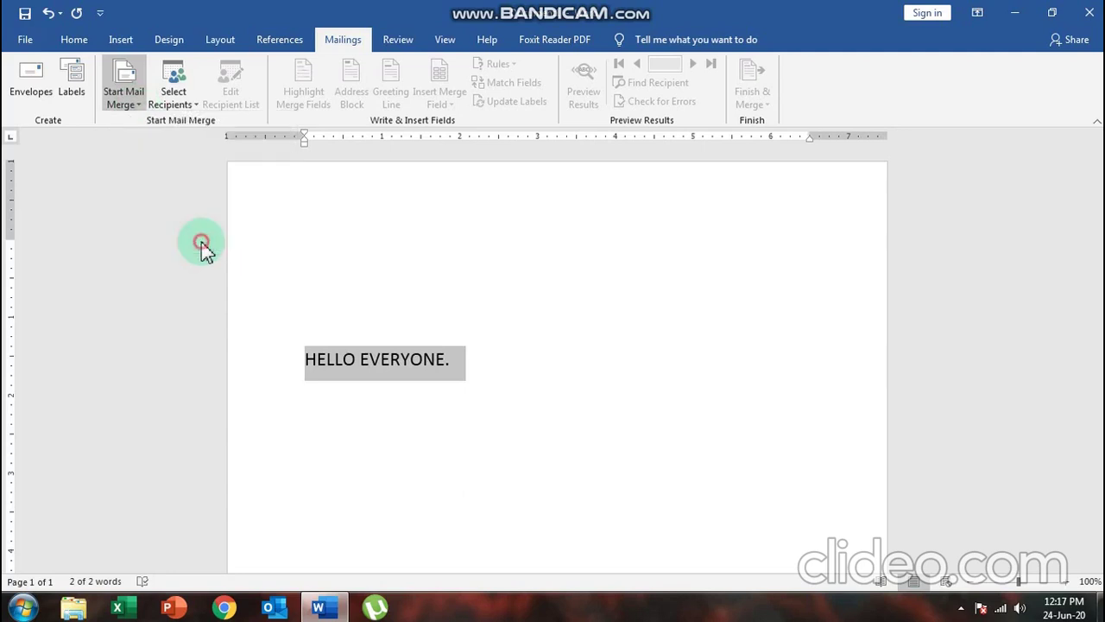
pyautogui.click(961, 607)
# Advance the wizard to step 3 and choose Type a new list for recipients
pyautogui.click(835, 529)
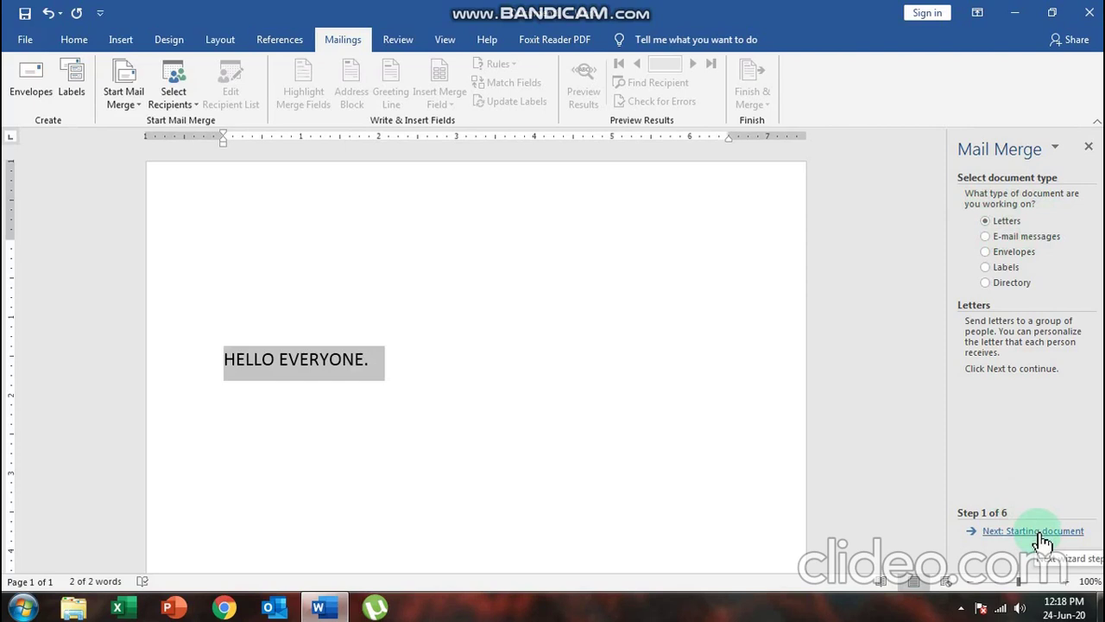
pyautogui.click(1042, 532)
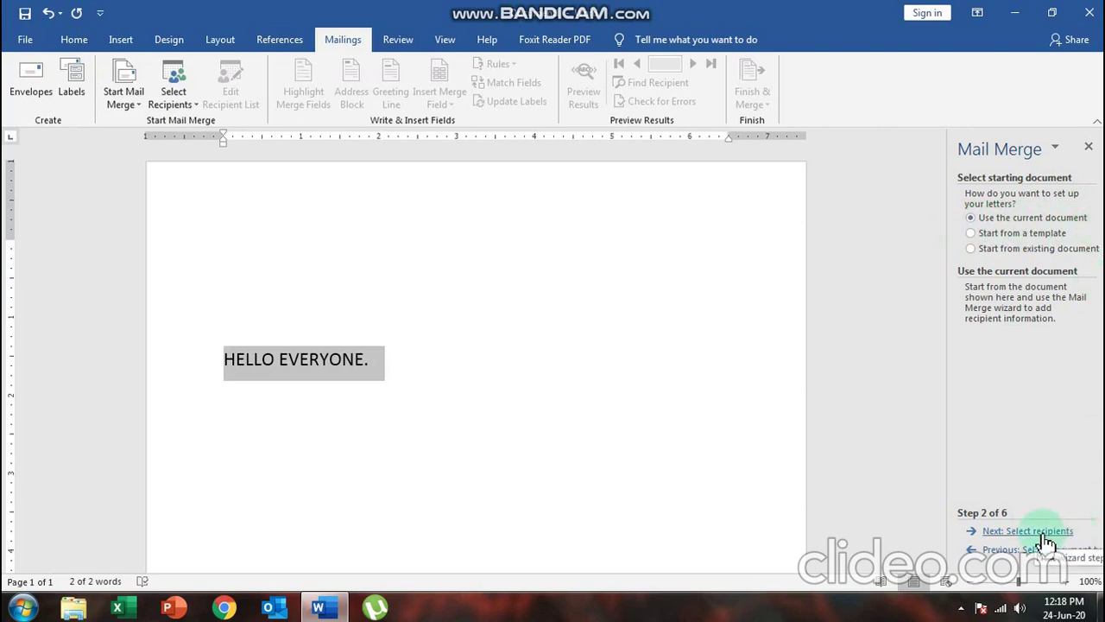
pyautogui.click(1044, 533)
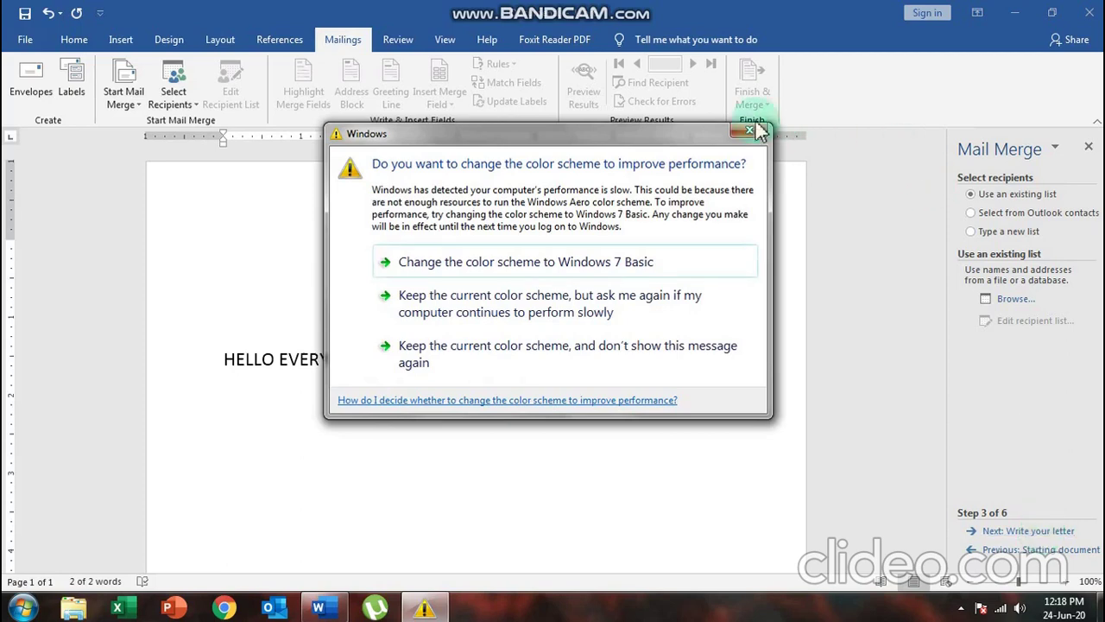
pyautogui.click(749, 134)
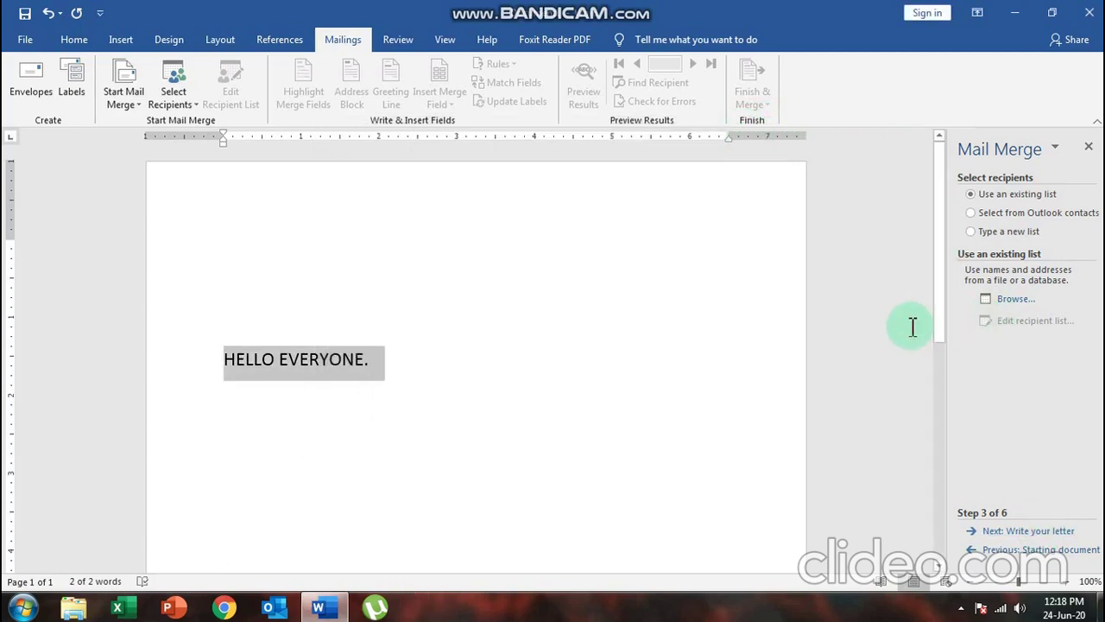
pyautogui.click(972, 232)
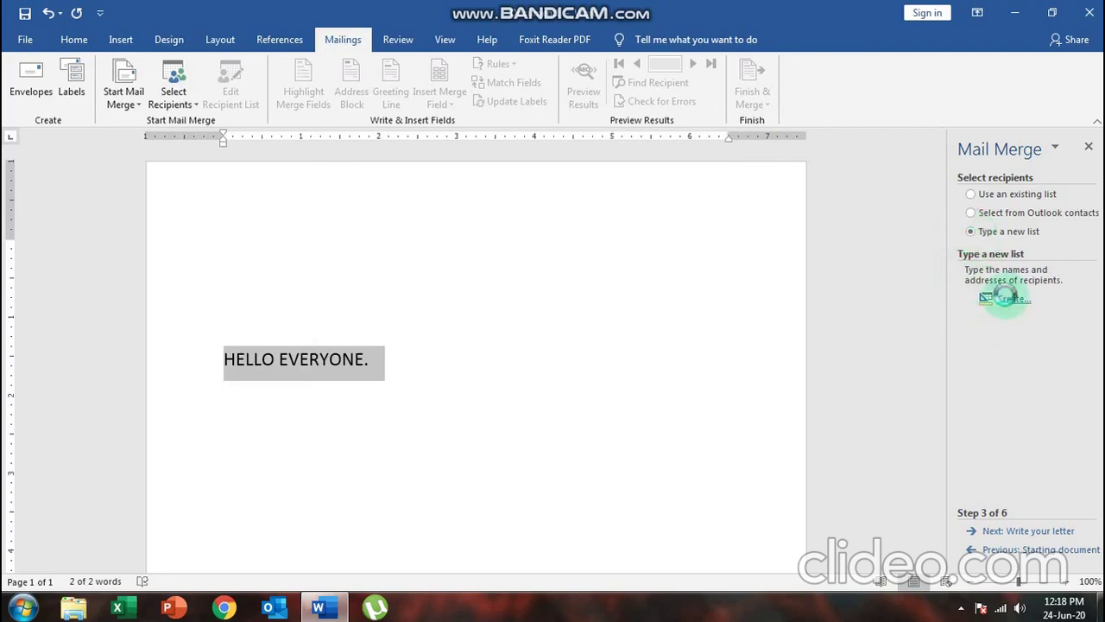
# Create a new address list and open Customize Columns to edit its field names
pyautogui.click(1010, 300)
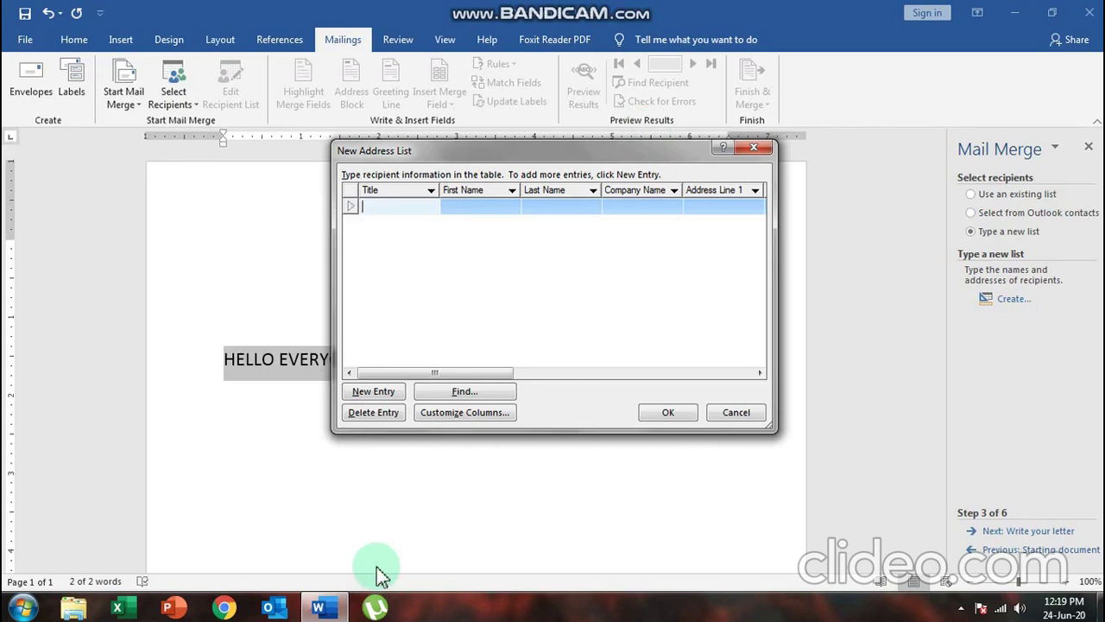
pyautogui.click(473, 418)
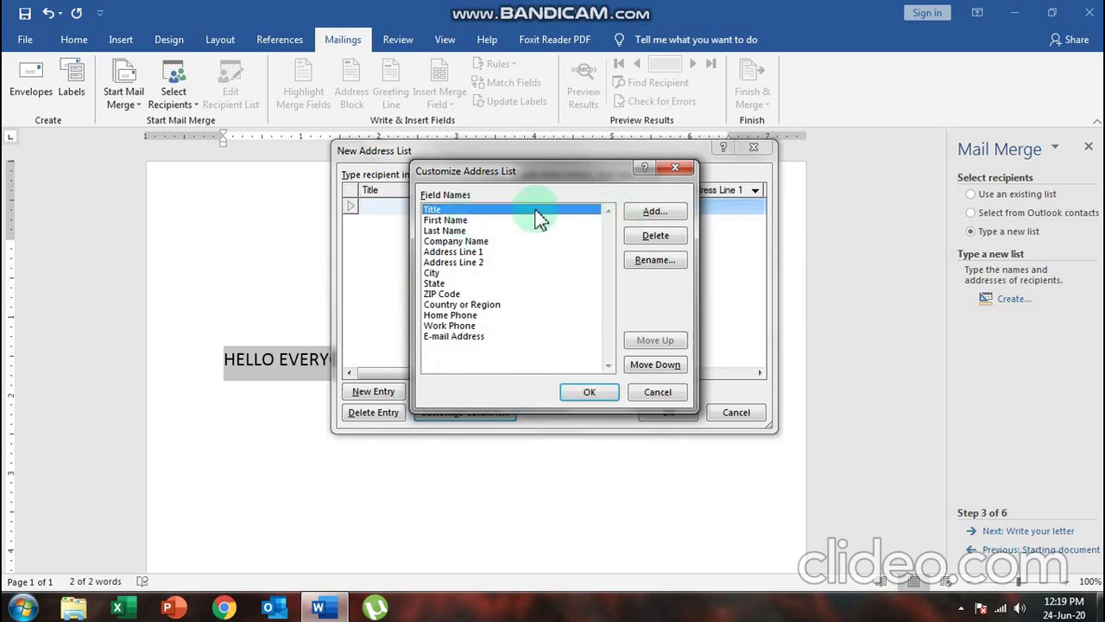
# Delete the Title, Company Name, Address Line 1, Address Line 2 and State fields
pyautogui.click(656, 235)
pyautogui.click(528, 347)
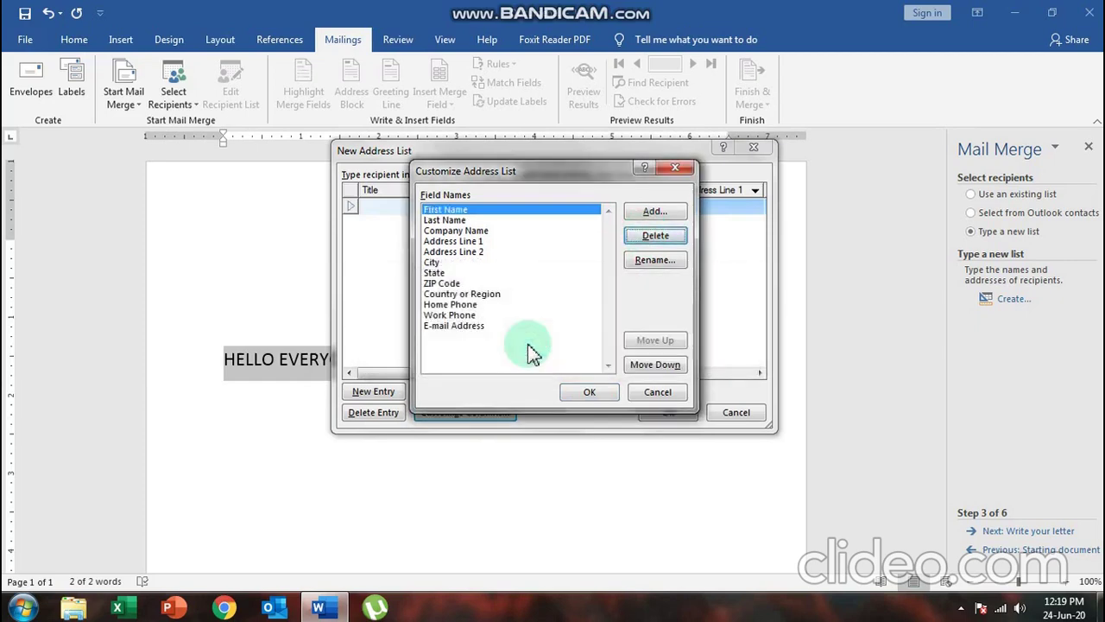
pyautogui.click(476, 231)
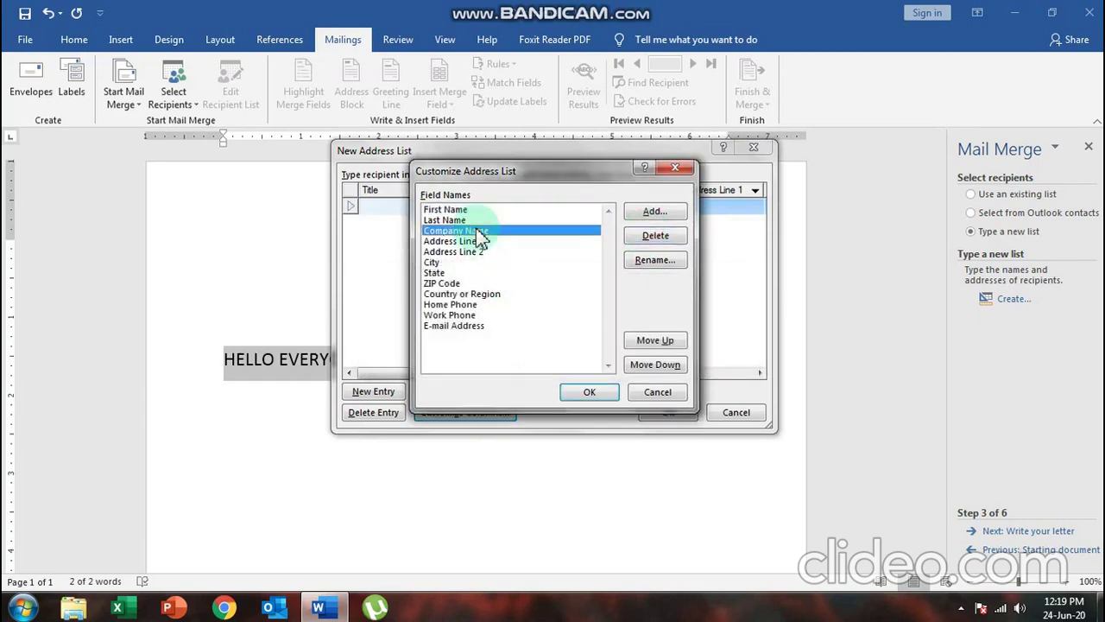
pyautogui.click(656, 238)
pyautogui.click(529, 348)
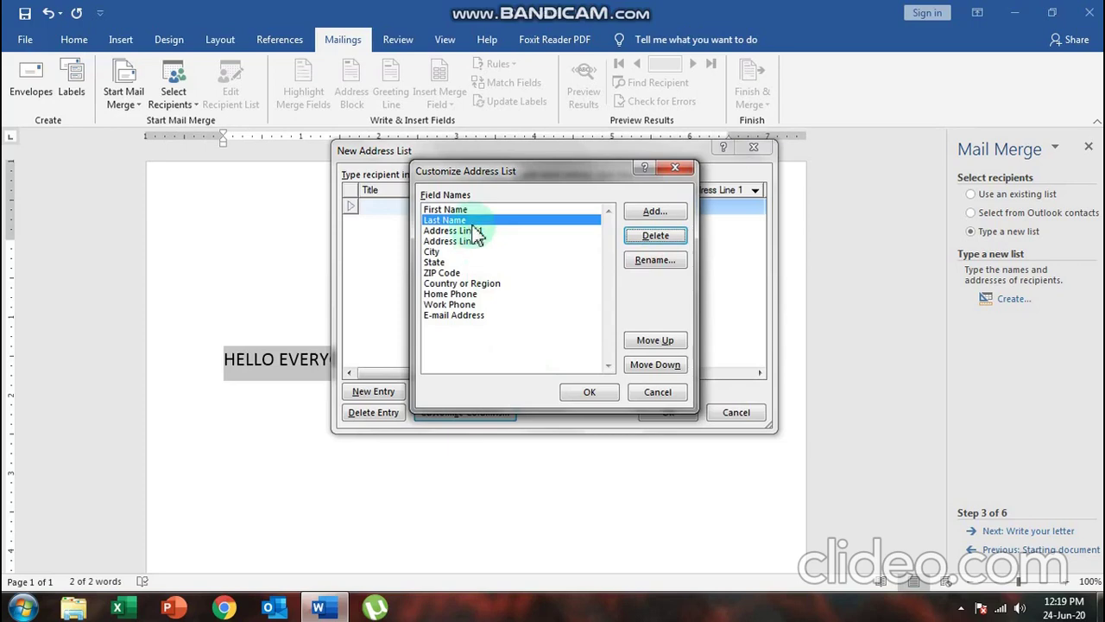
pyautogui.click(488, 231)
pyautogui.click(631, 235)
pyautogui.click(527, 347)
pyautogui.click(478, 230)
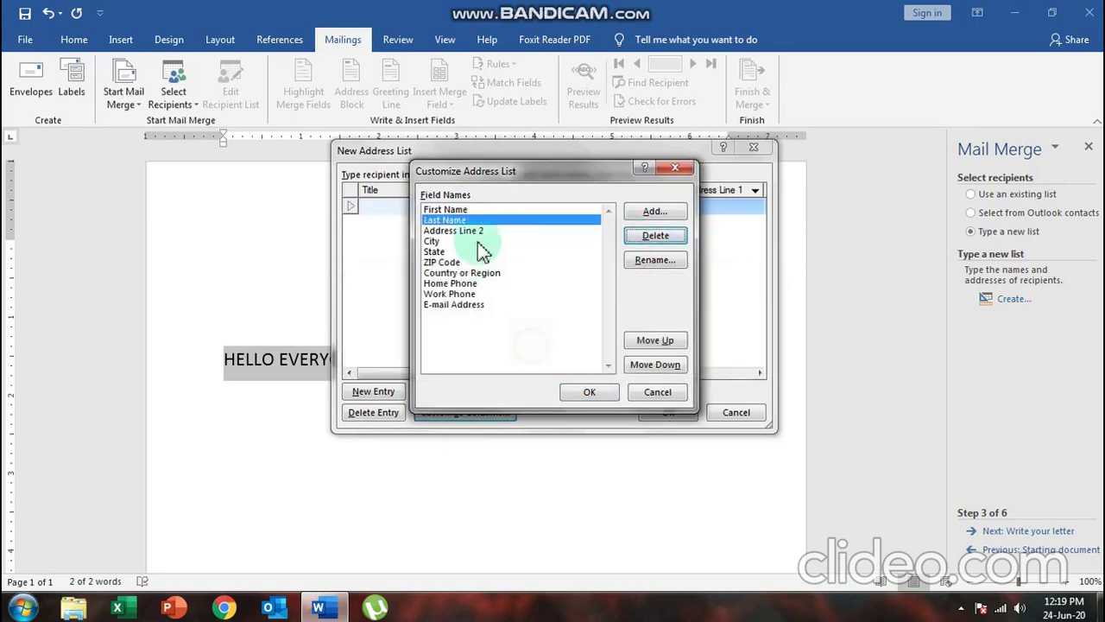
pyautogui.click(654, 236)
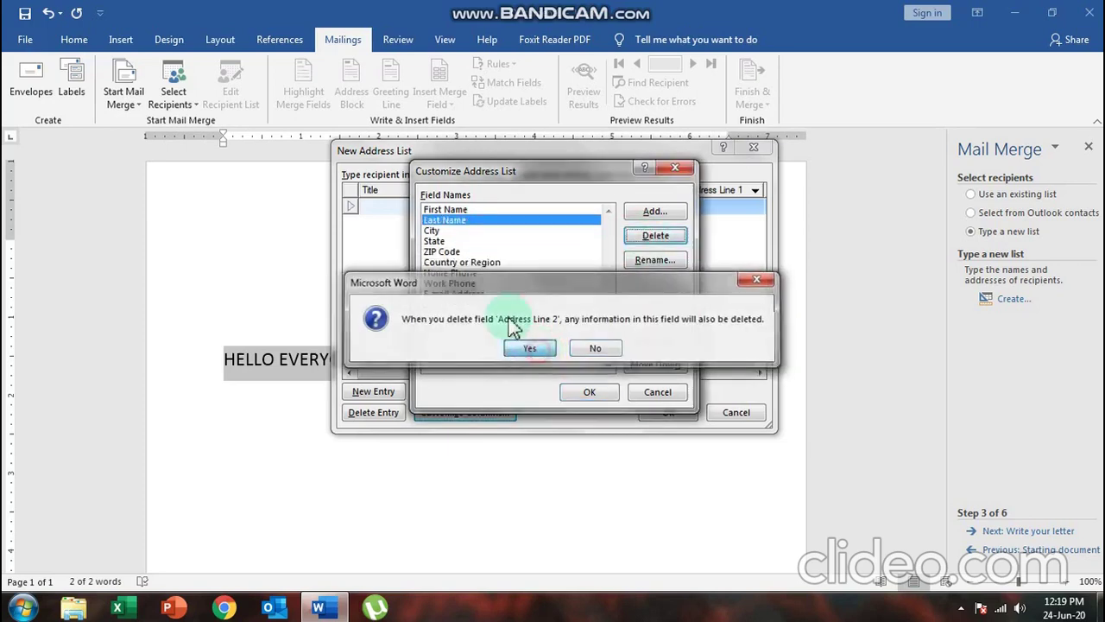
pyautogui.click(529, 347)
pyautogui.click(455, 241)
pyautogui.click(639, 238)
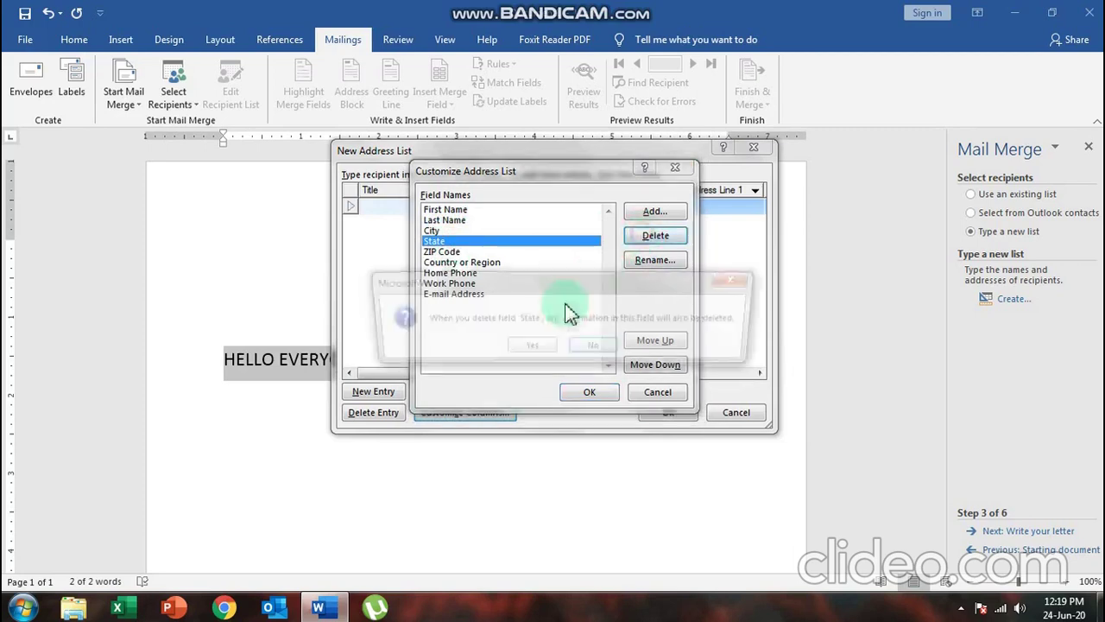
pyautogui.click(528, 347)
# Delete ZIP Code, Country or Region, Home Phone, Work Phone and E-mail Address, then apply
pyautogui.click(449, 241)
pyautogui.click(639, 238)
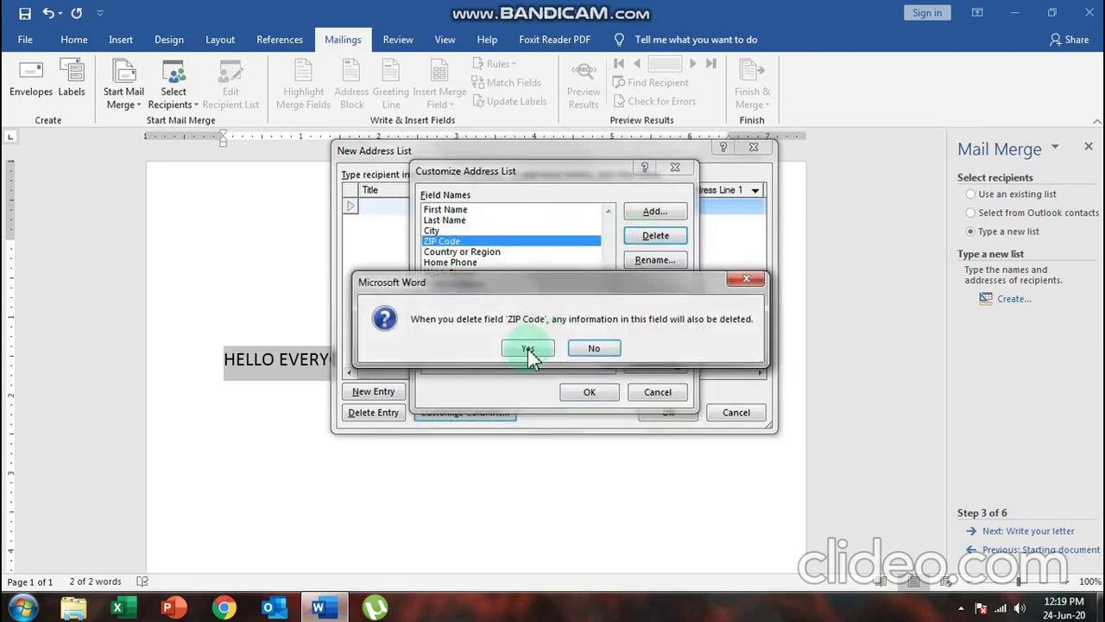
pyautogui.click(529, 348)
pyautogui.click(480, 240)
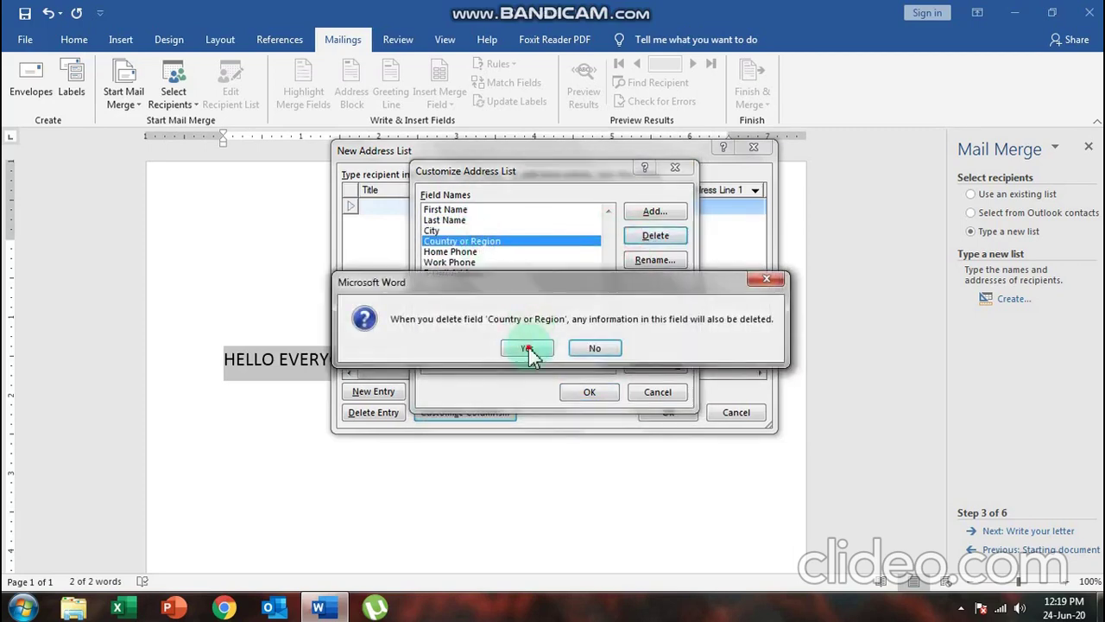
pyautogui.click(530, 345)
pyautogui.press('Return')
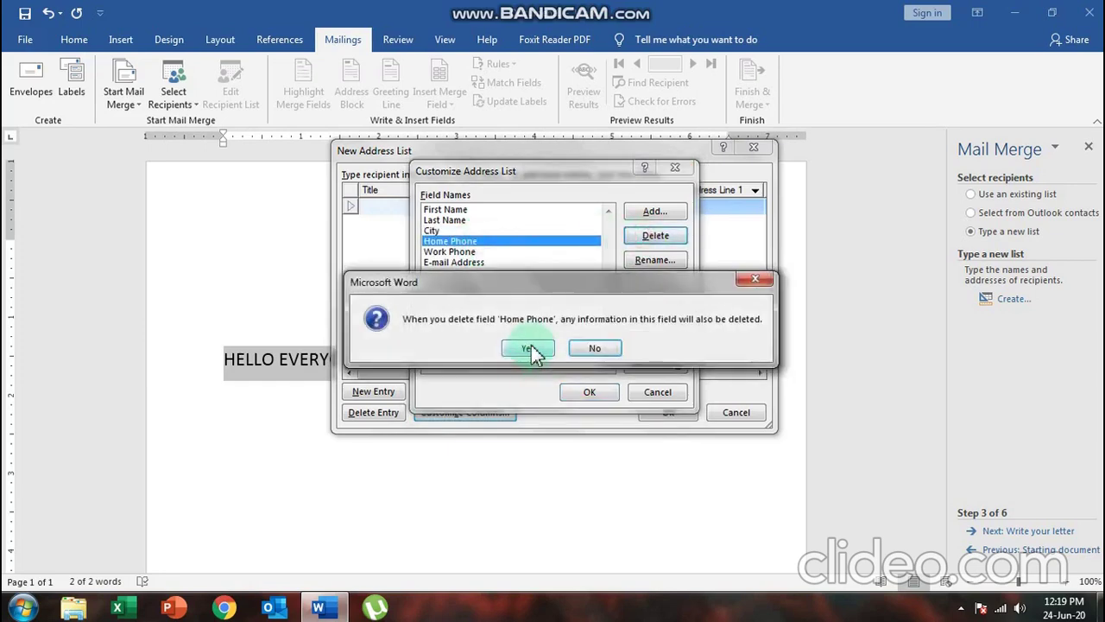
pyautogui.click(526, 345)
pyautogui.click(628, 244)
pyautogui.click(525, 348)
pyautogui.click(652, 245)
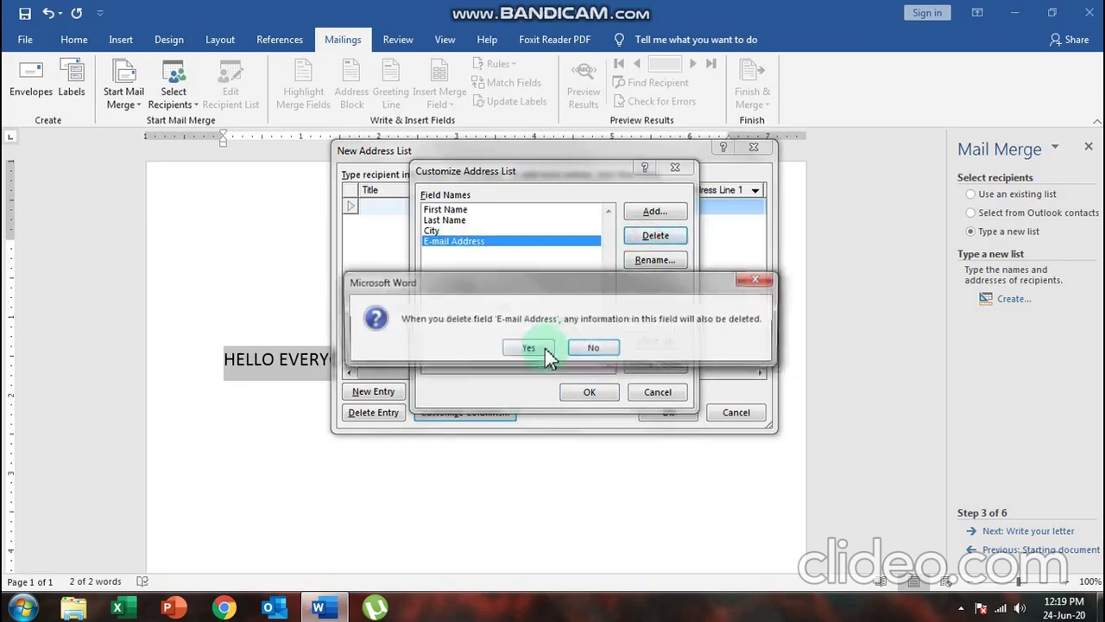
pyautogui.click(536, 346)
pyautogui.click(590, 395)
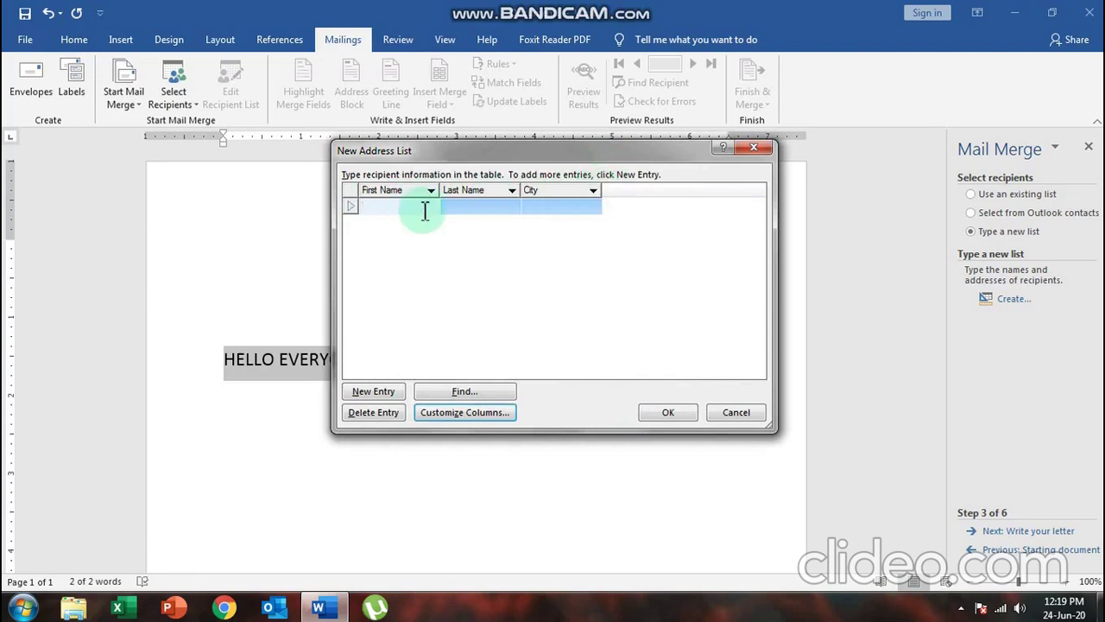
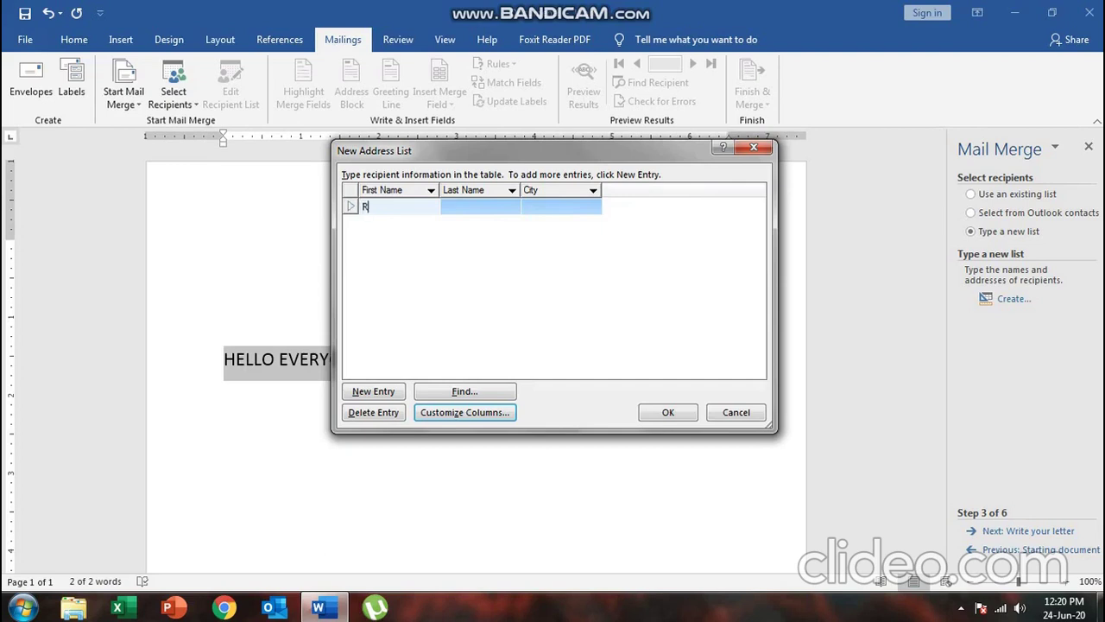
# Enter the first two recipients' first name, last name and city (Kolkata, Chenna)
pyautogui.click(449, 206)
pyautogui.click(535, 208)
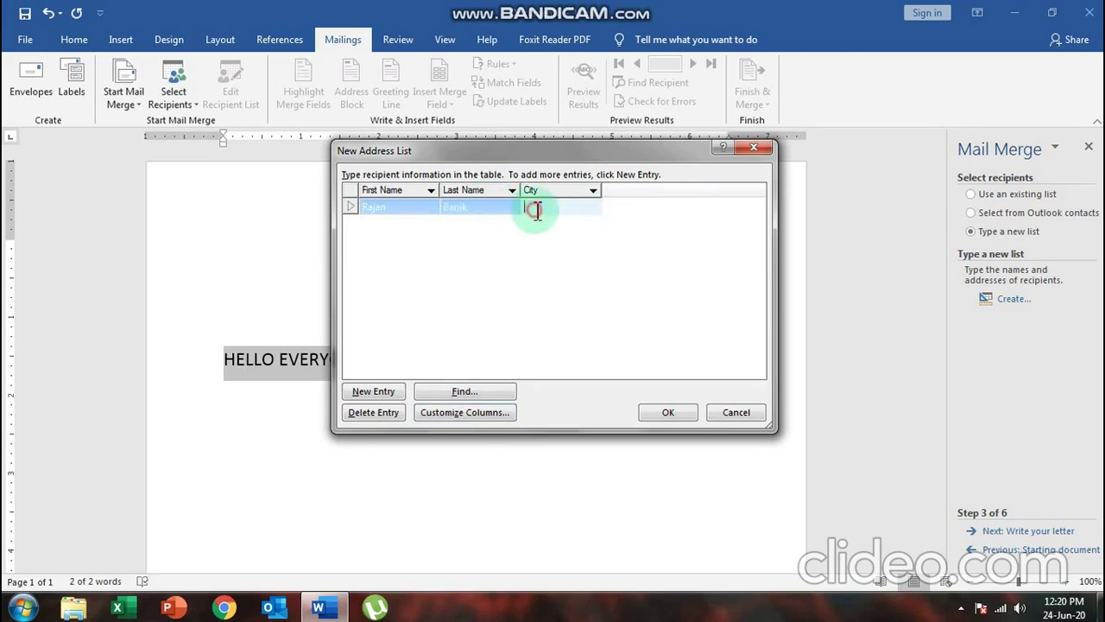
pyautogui.write('Kolkata')
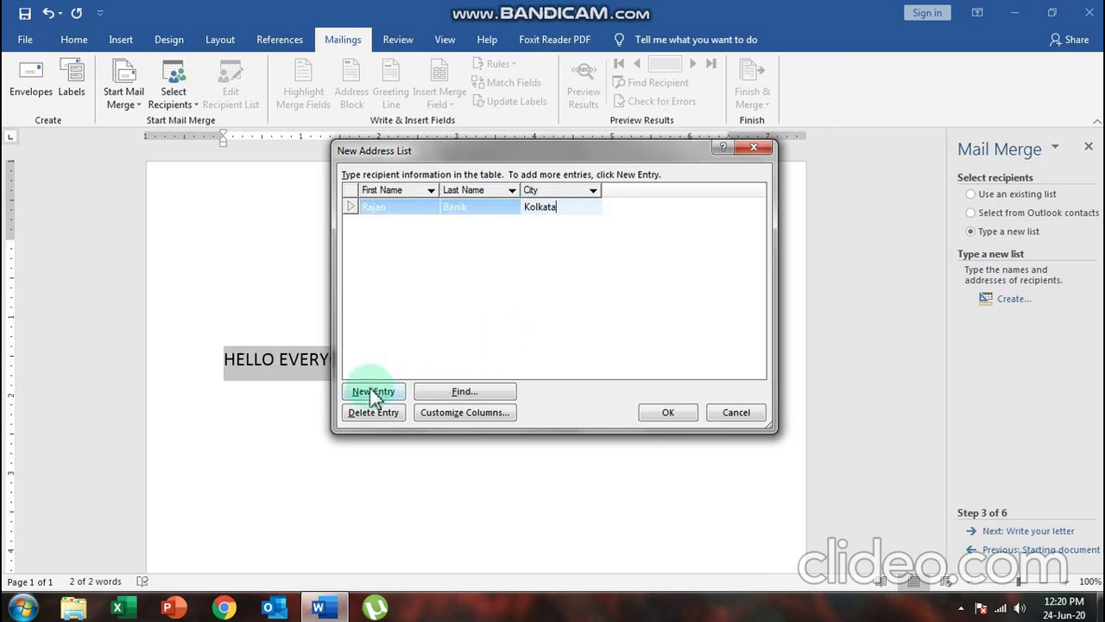
pyautogui.click(373, 393)
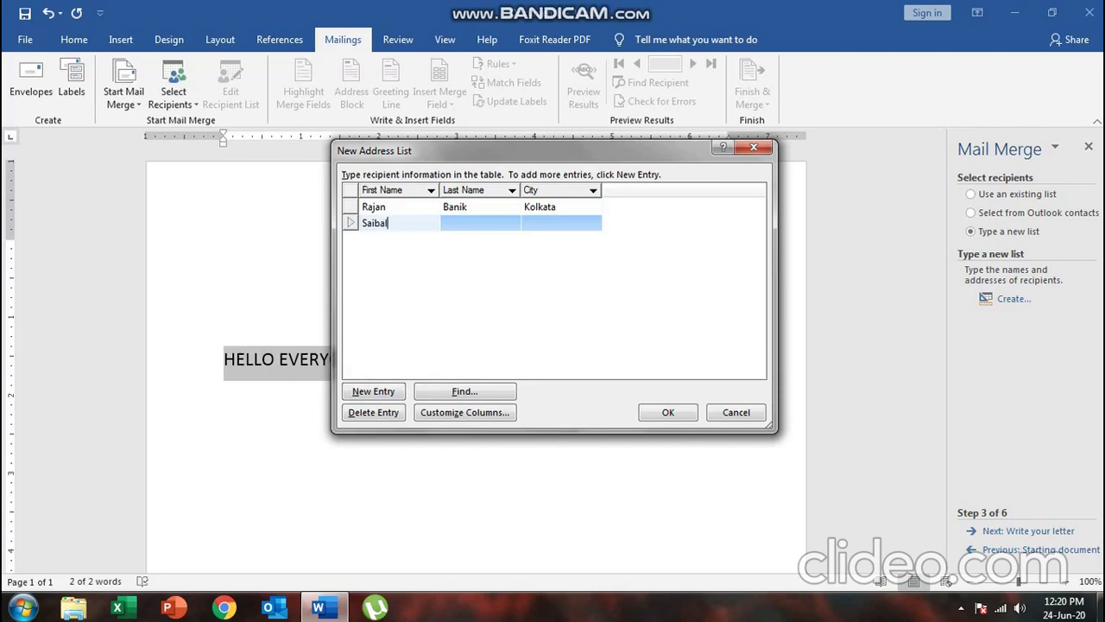
pyautogui.click(388, 250)
pyautogui.press('Tab')
pyautogui.write('Chennai')
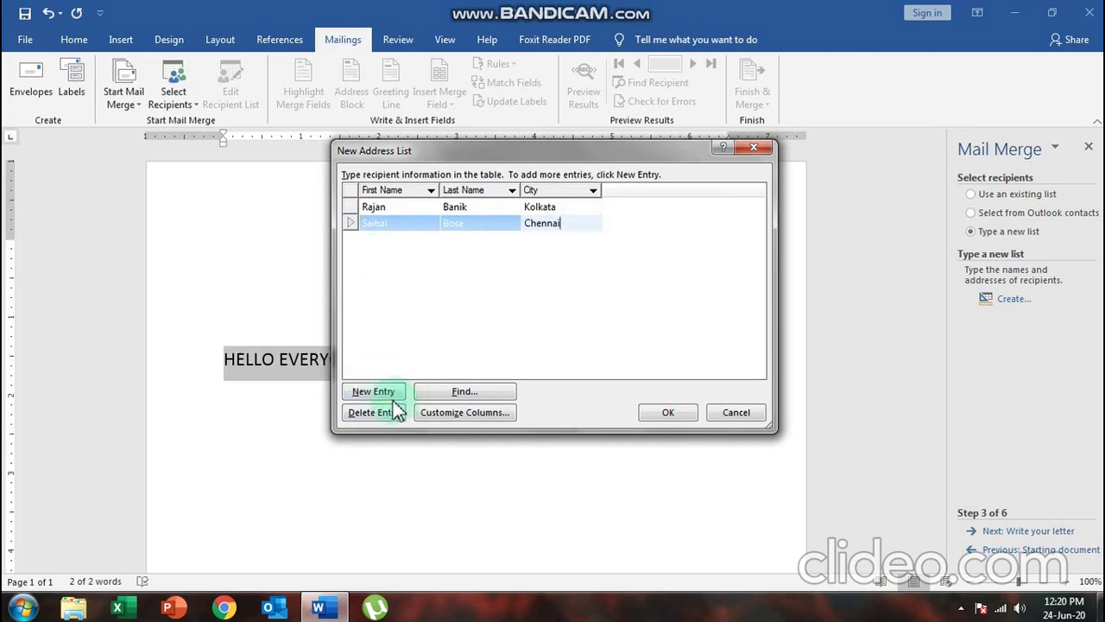
# Add the third and fourth recipients' names and cities, then finish the list and dismiss the warning
pyautogui.click(383, 392)
pyautogui.press('Tab')
pyautogui.press('Tab')
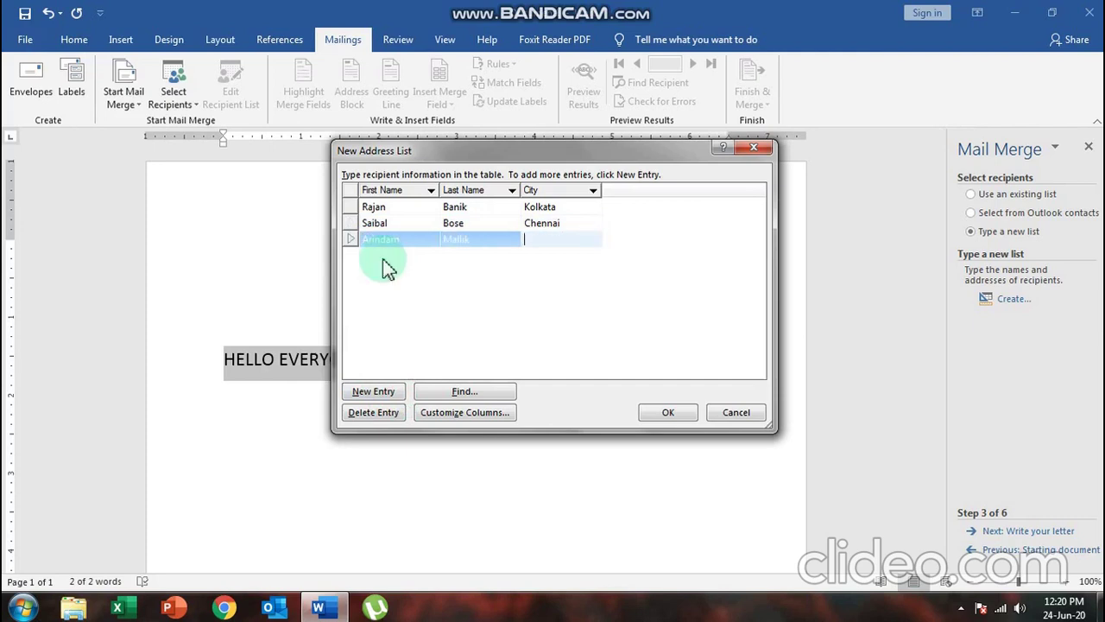
pyautogui.write('Delhi')
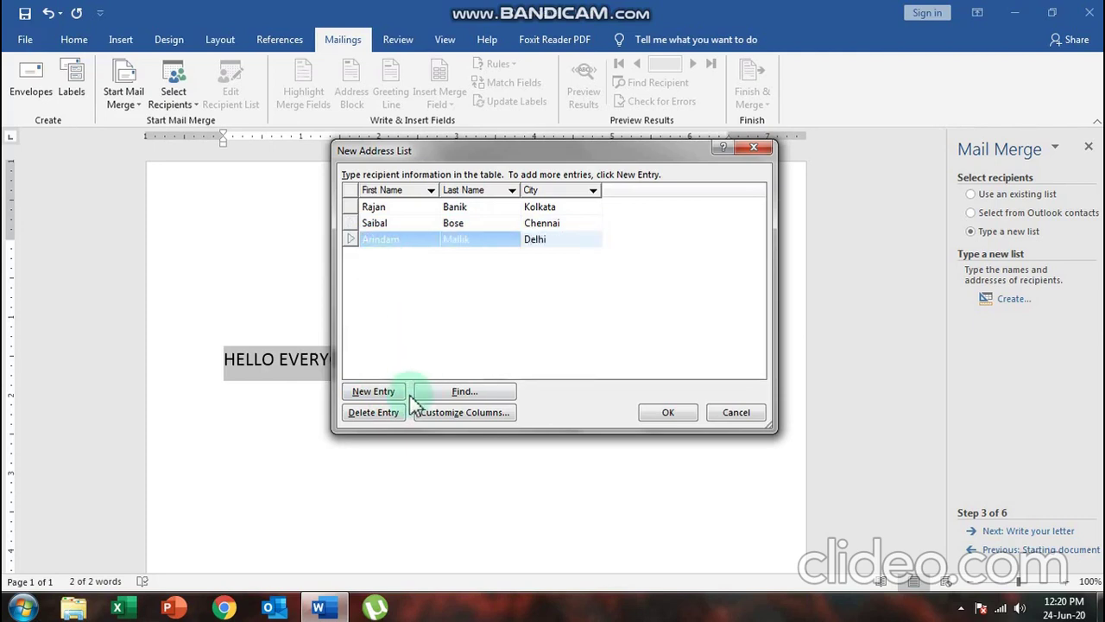
pyautogui.click(364, 391)
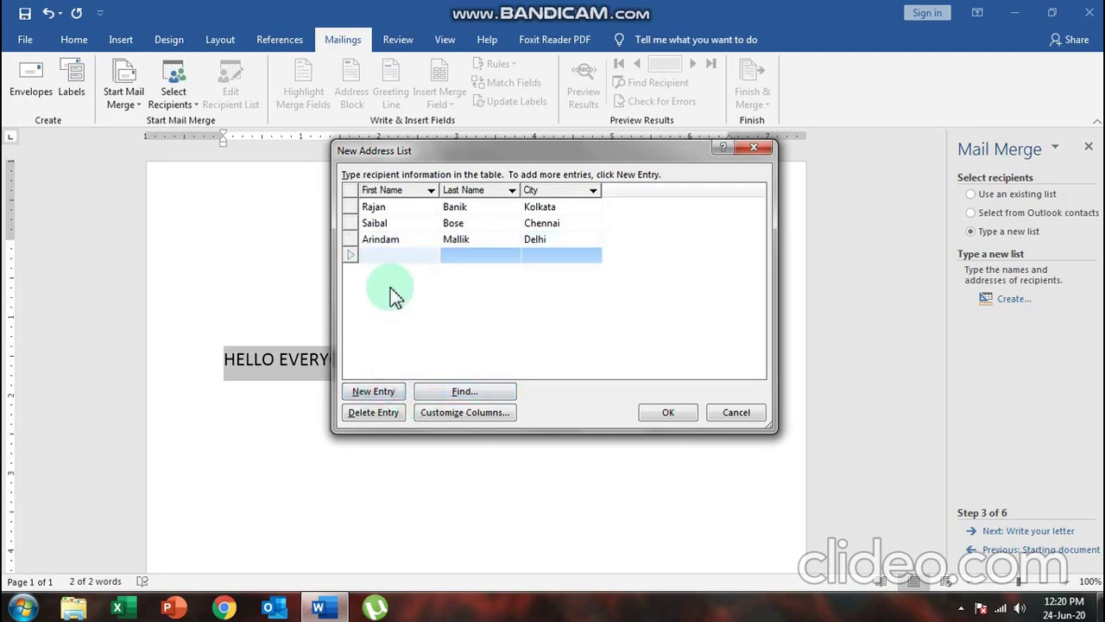
pyautogui.press('Tab')
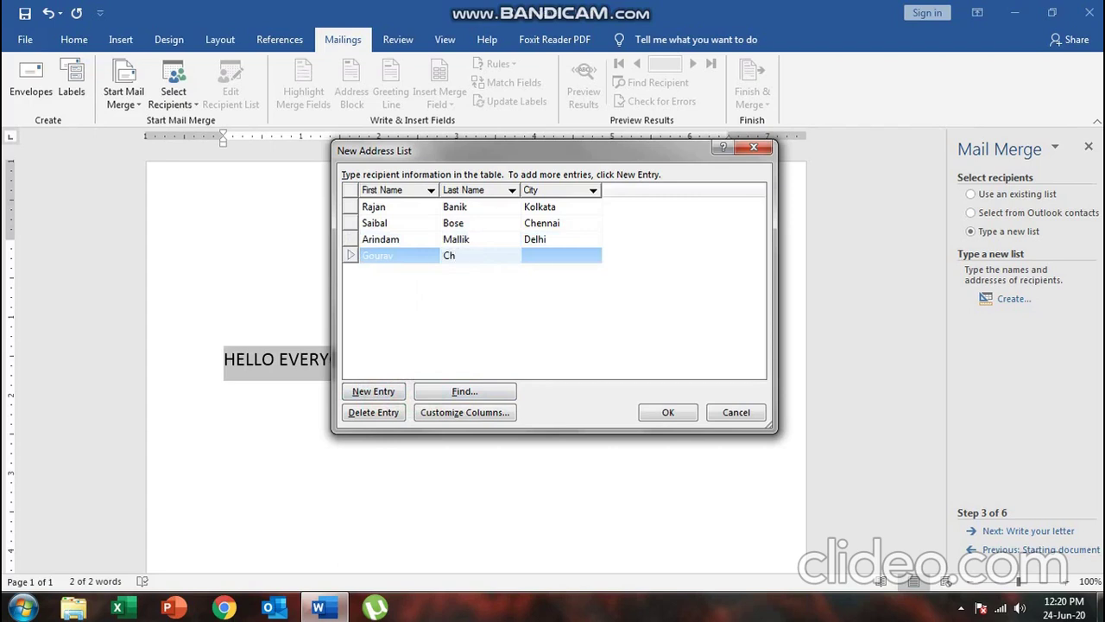
pyautogui.click(535, 258)
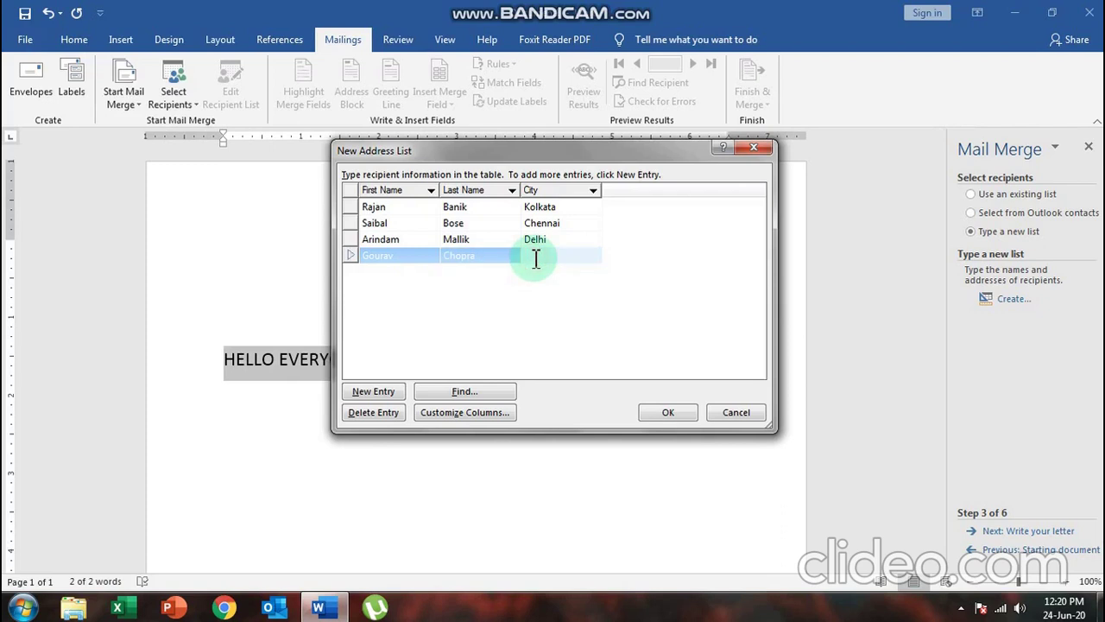
pyautogui.write('Mumbai')
pyautogui.click(667, 415)
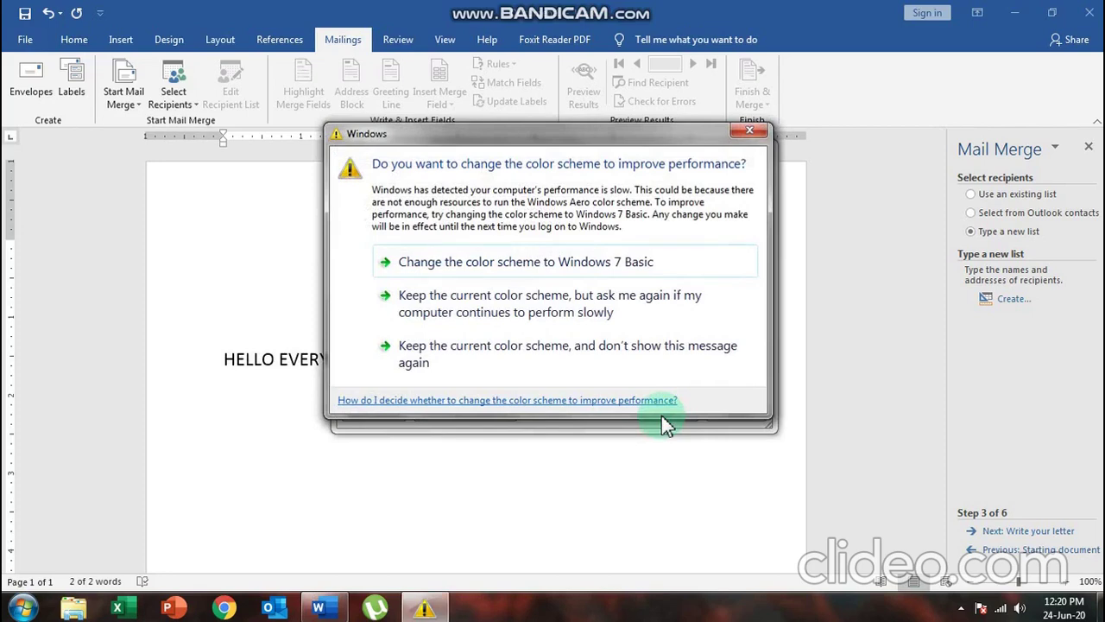
pyautogui.click(750, 132)
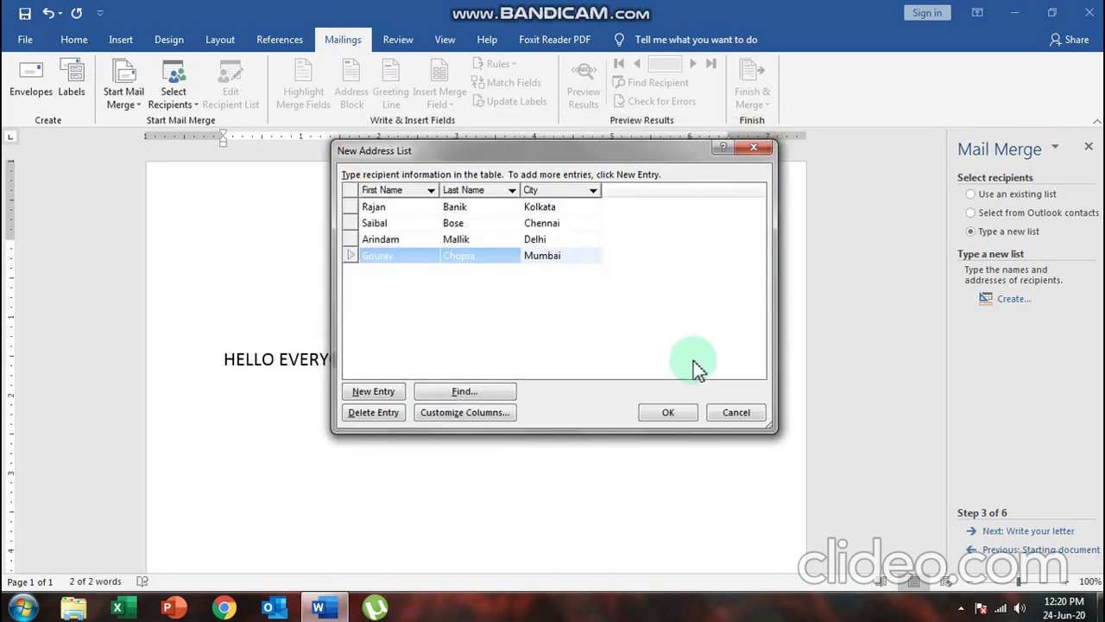
# Save the new recipient list as practice
pyautogui.click(675, 417)
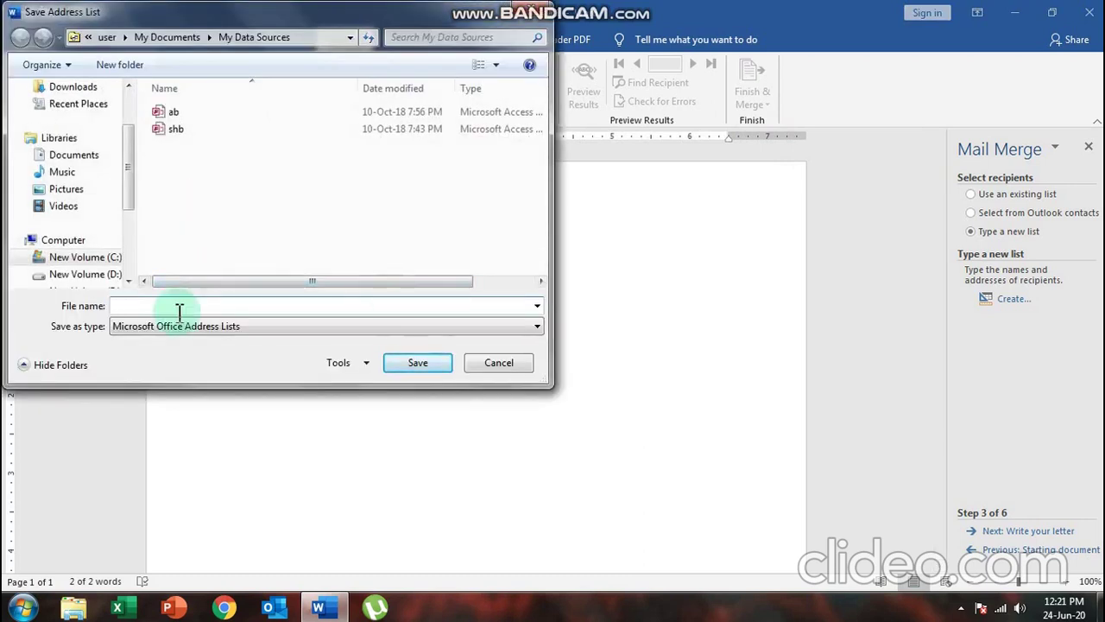
pyautogui.write('practice')
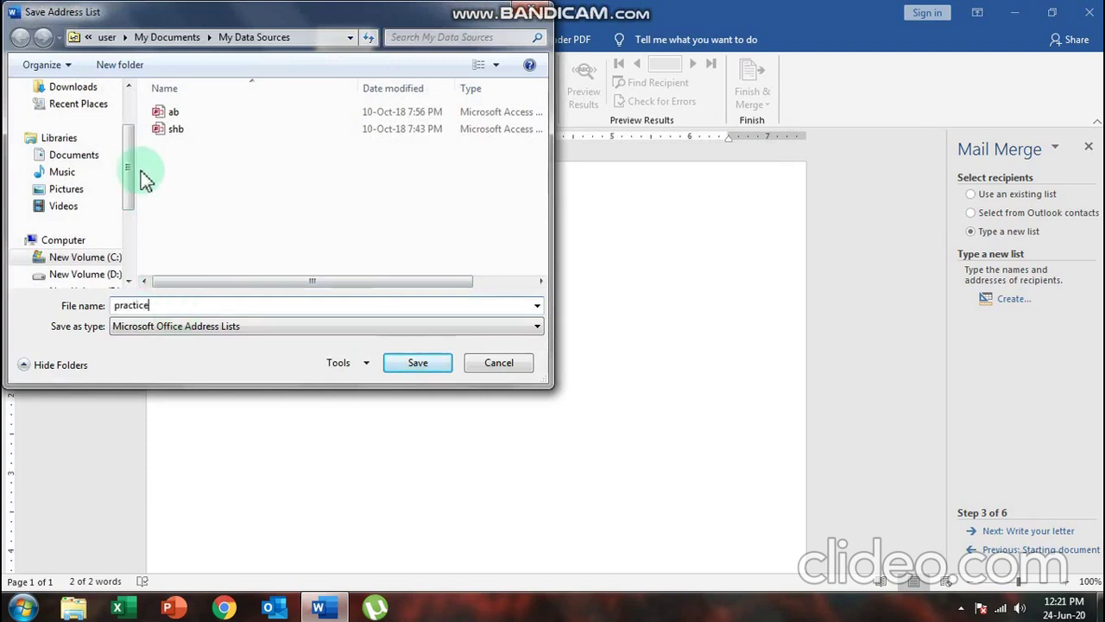
pyautogui.click(419, 366)
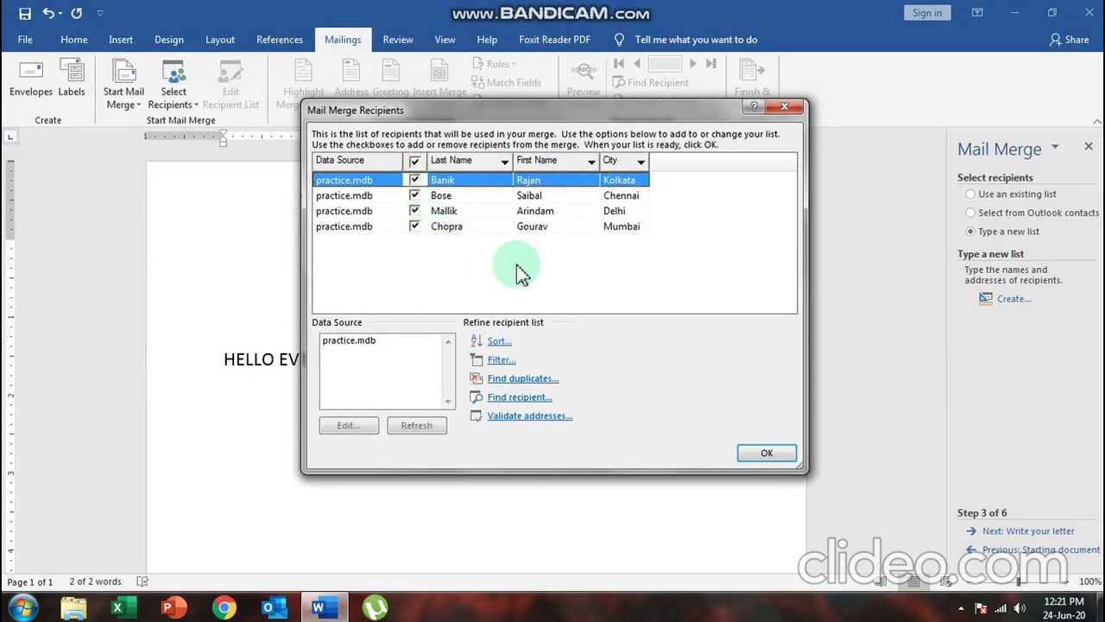
# Accept all four recipients and advance the wizard to Write your letter
pyautogui.click(765, 455)
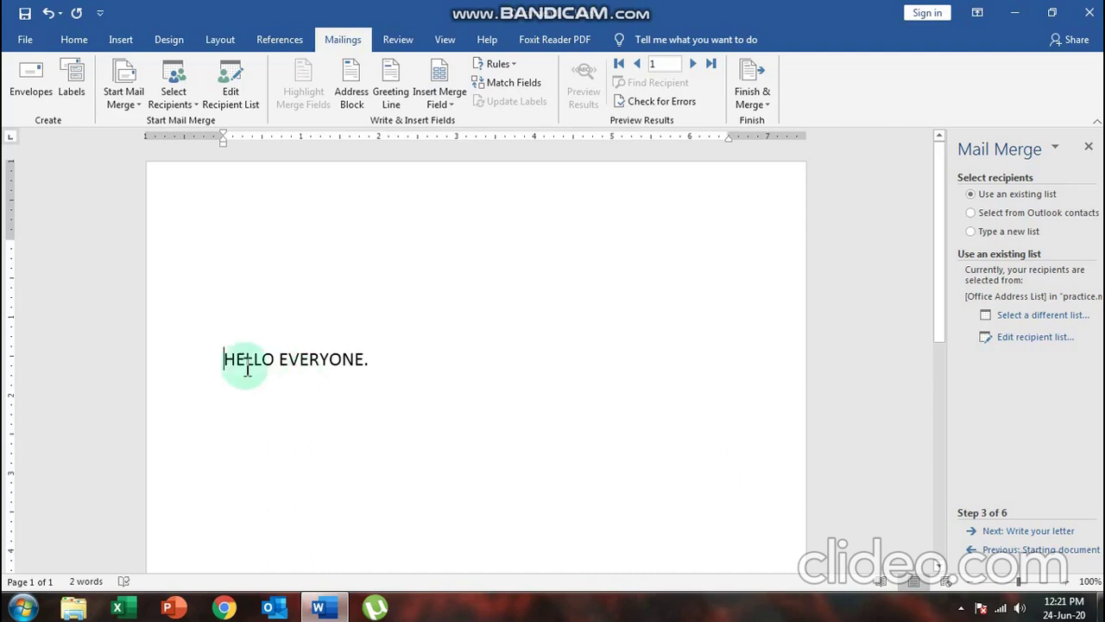
pyautogui.moveTo(229, 356); pyautogui.dragTo(386, 363)
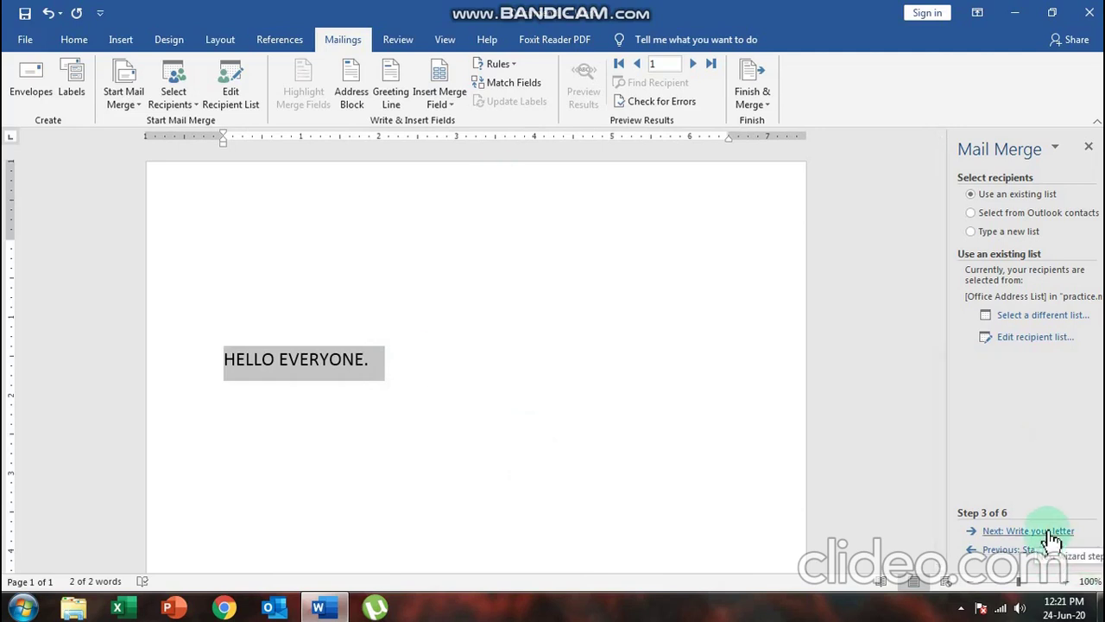
pyautogui.click(1053, 541)
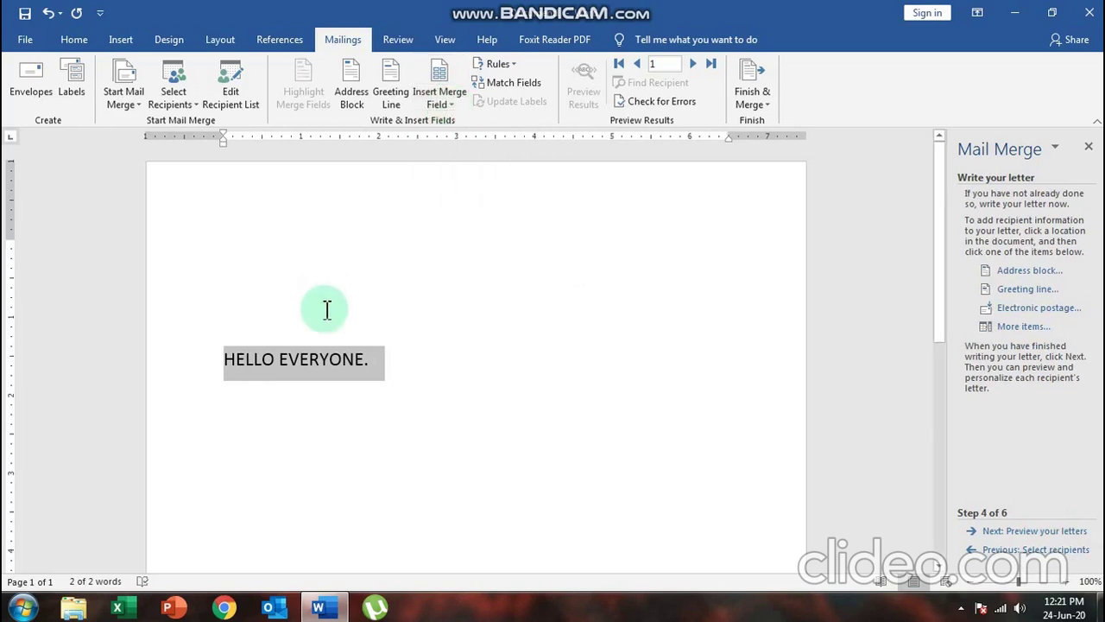
# Insert First_Name and Last_Name merge fields on a blank line above HELLO EVERYONE
pyautogui.click(306, 325)
pyautogui.click(228, 256)
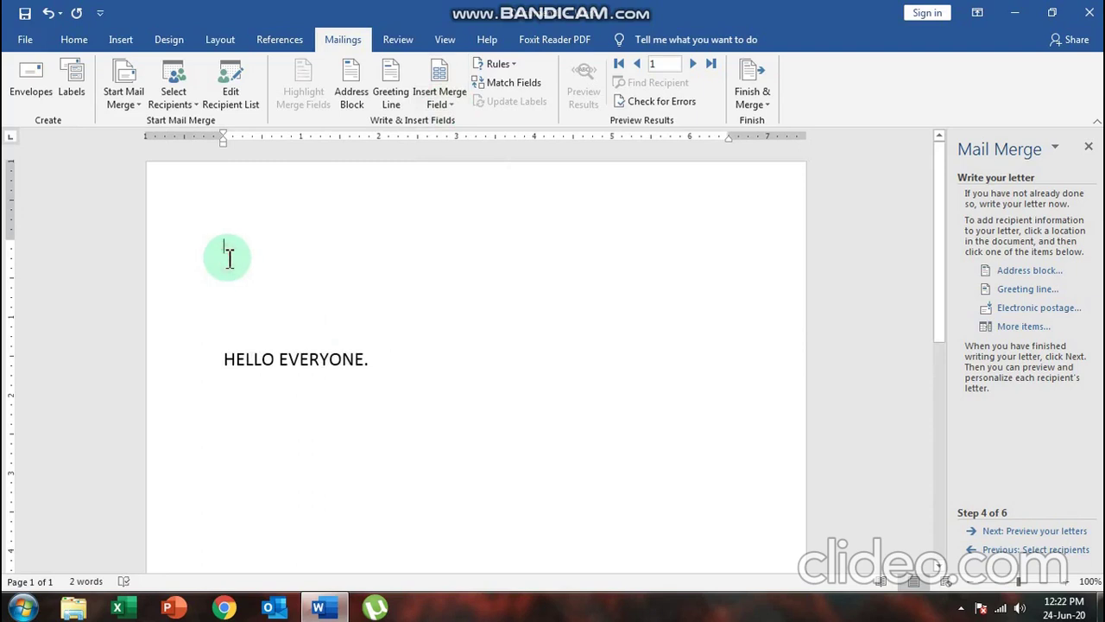
pyautogui.click(442, 104)
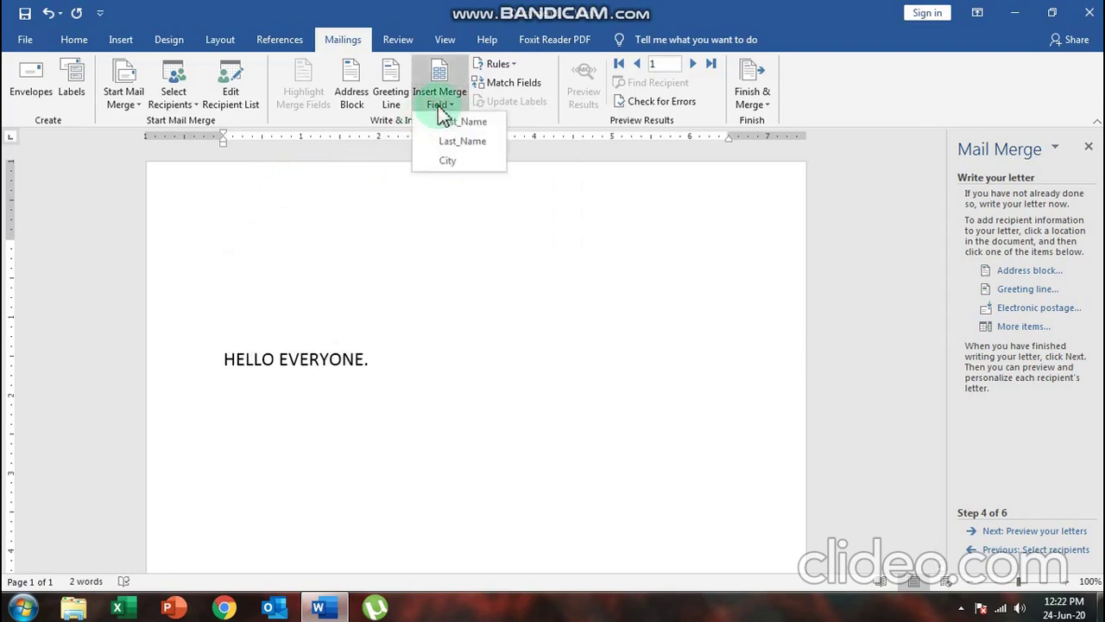
pyautogui.click(456, 121)
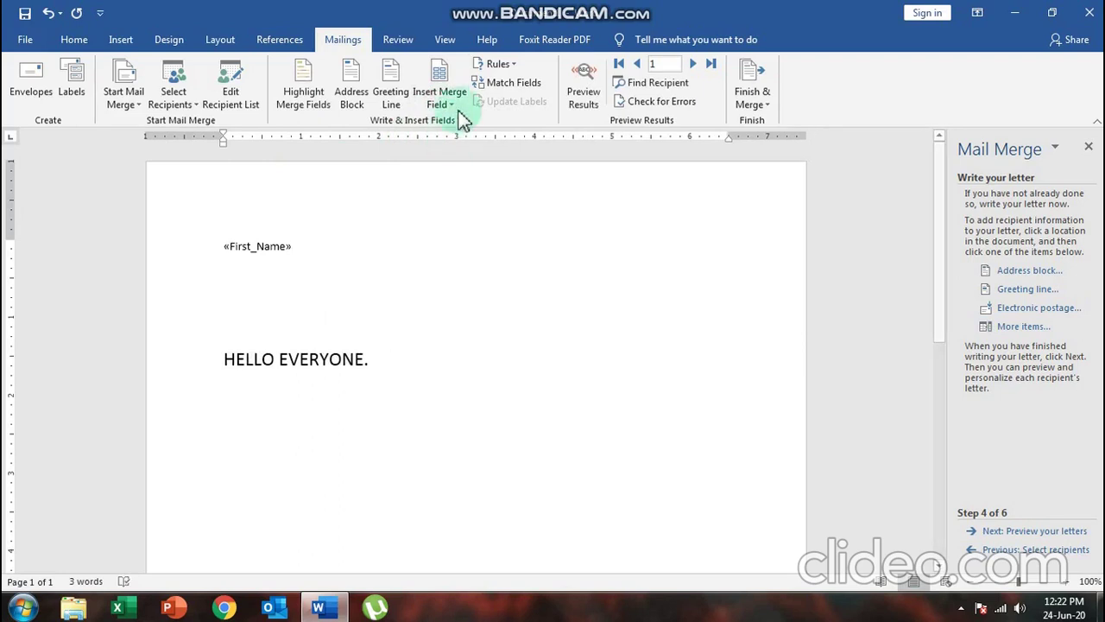
pyautogui.click(450, 108)
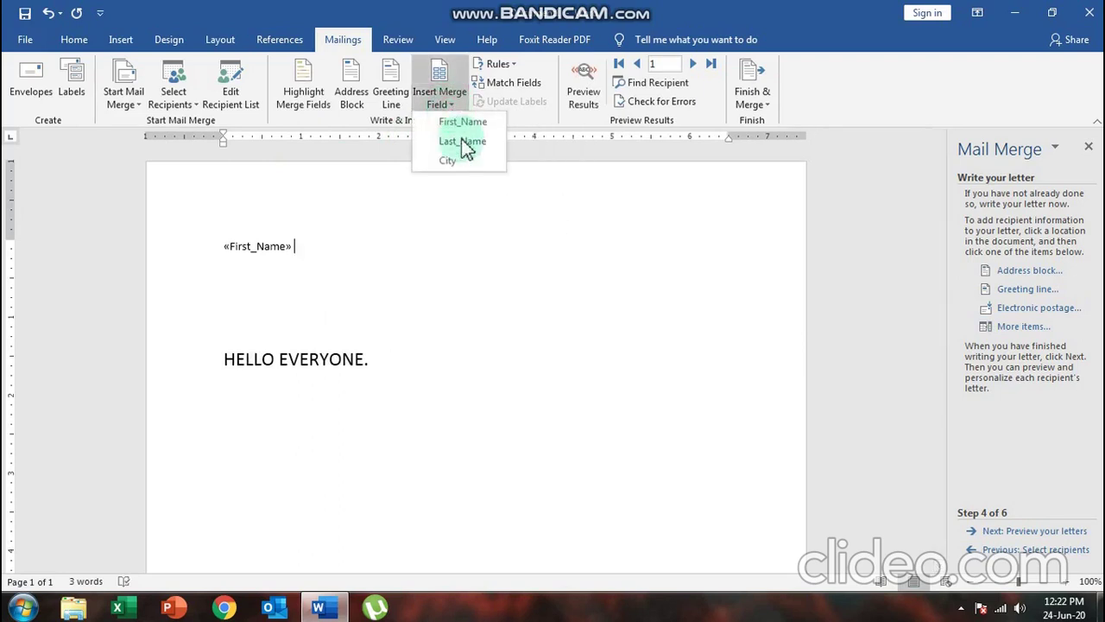
pyautogui.click(464, 142)
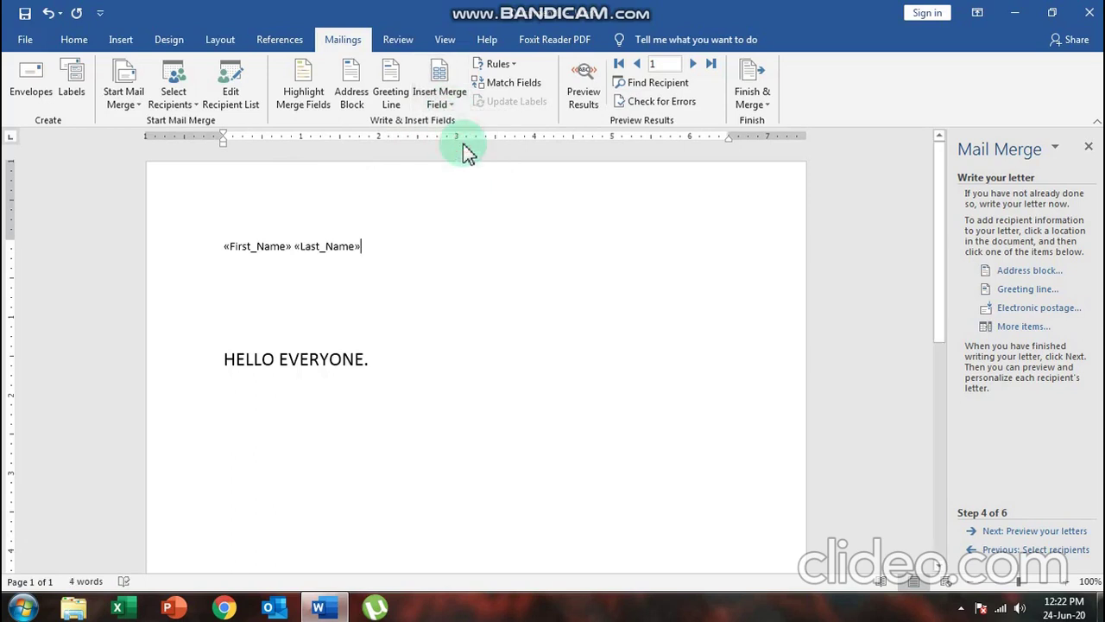
# Insert the City merge field on the line below the name fields
pyautogui.press('Return')
pyautogui.click(440, 105)
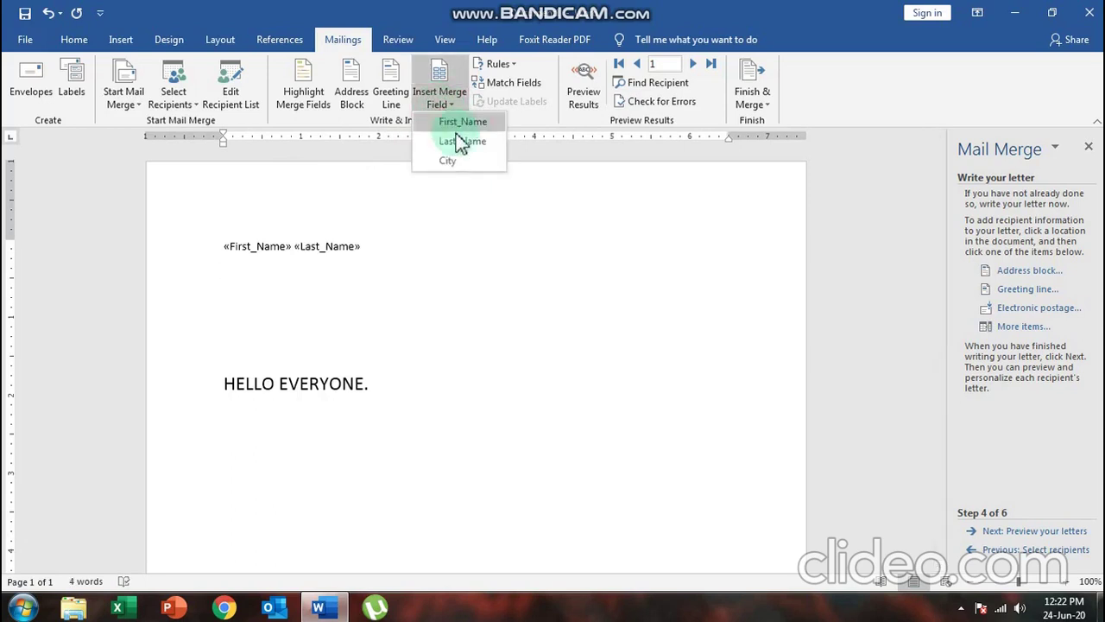
pyautogui.click(448, 162)
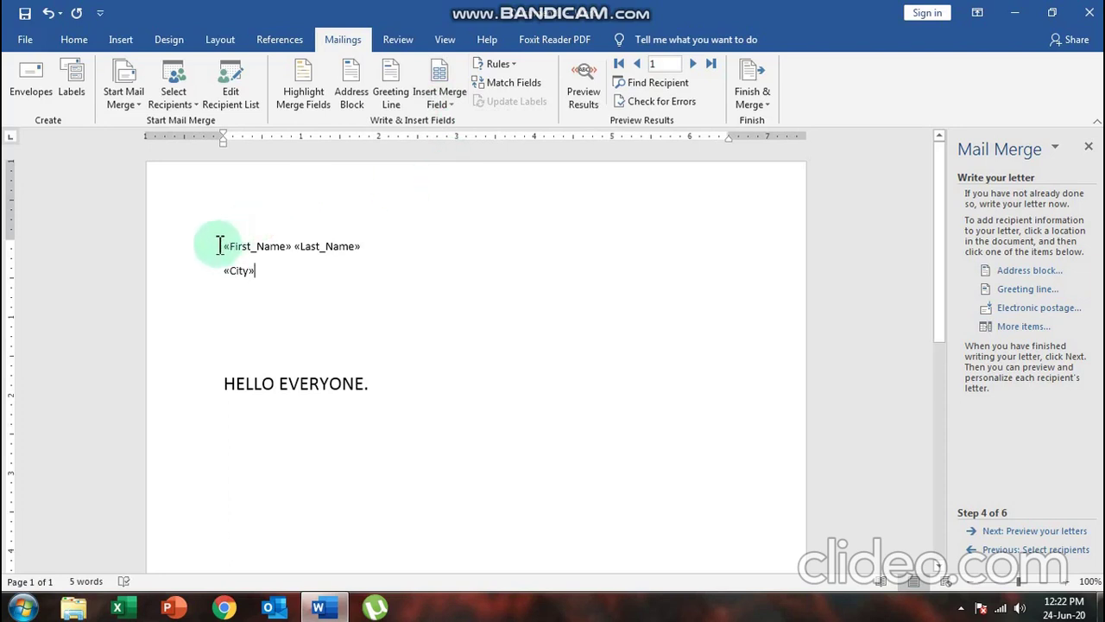
pyautogui.moveTo(222, 246); pyautogui.dragTo(368, 248)
pyautogui.moveTo(223, 271); pyautogui.dragTo(279, 285)
pyautogui.click(259, 348)
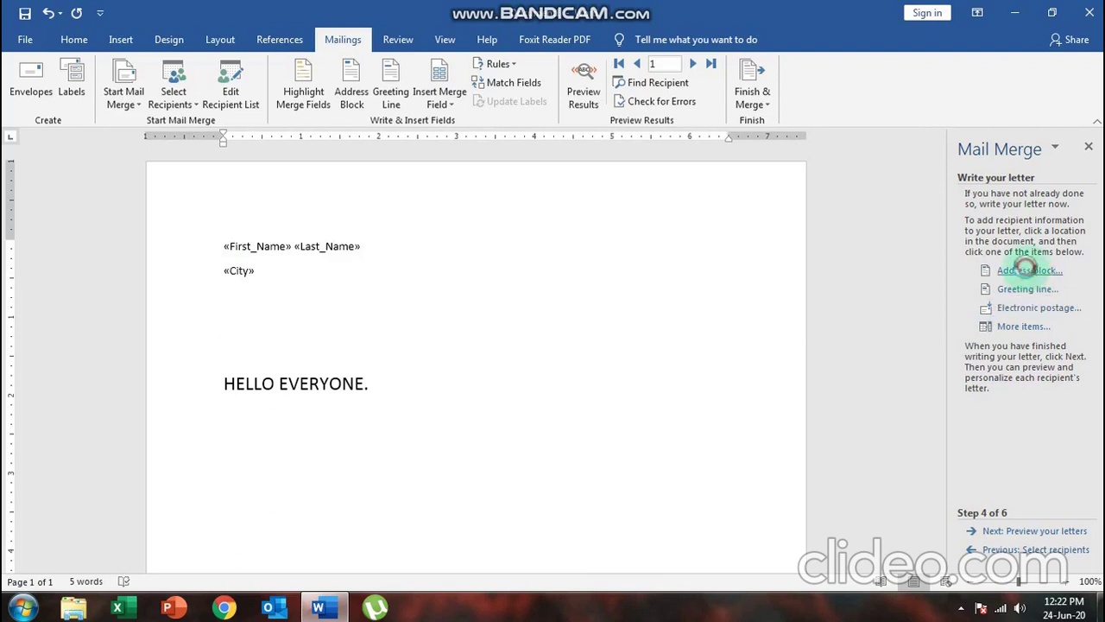
# Insert a «GreetingLine» field above HELLO EVERYONE., skipping the Address Block, and advance to previewing letters
pyautogui.click(1029, 271)
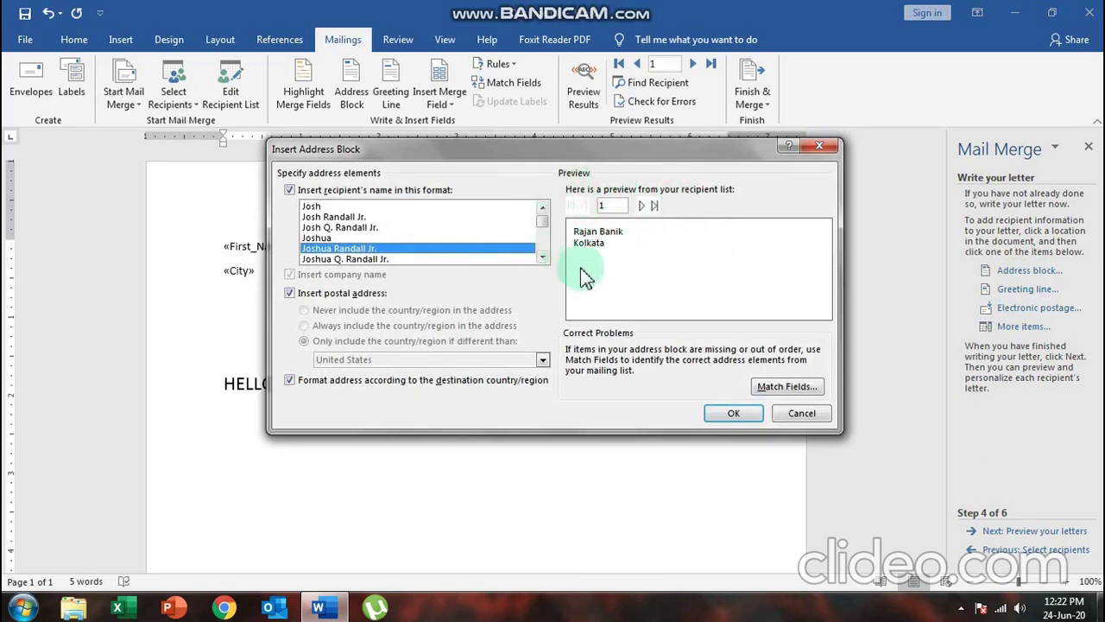
pyautogui.click(816, 413)
pyautogui.click(1013, 289)
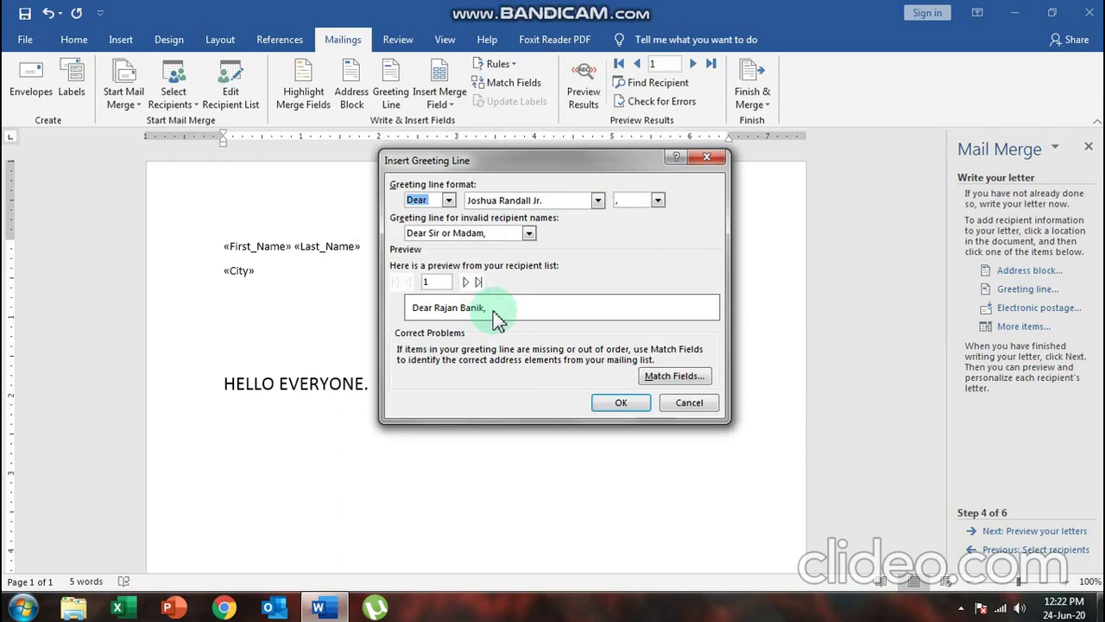
pyautogui.click(613, 404)
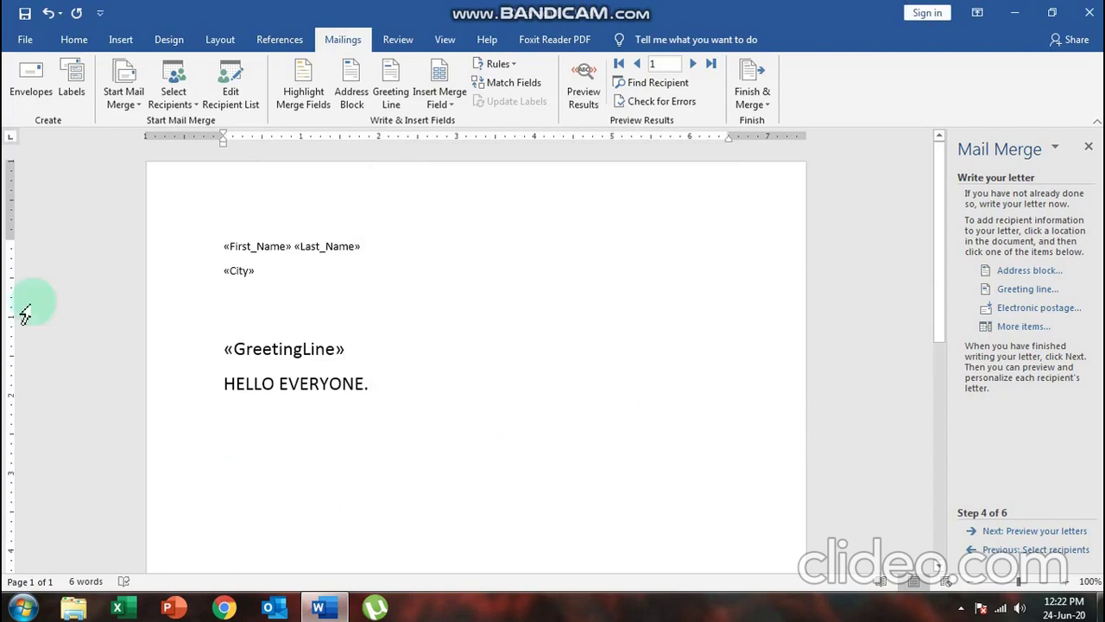
pyautogui.click(1044, 532)
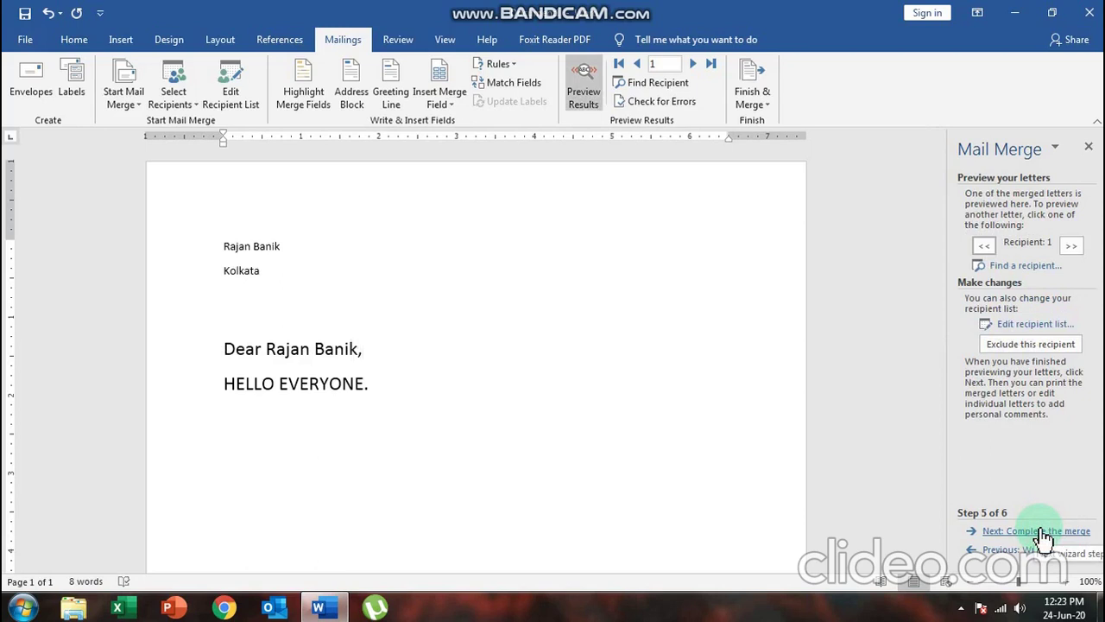
# Select the whole letter text, then clear the selection
pyautogui.moveTo(222, 245); pyautogui.dragTo(302, 289)
pyautogui.moveTo(312, 321); pyautogui.dragTo(369, 397)
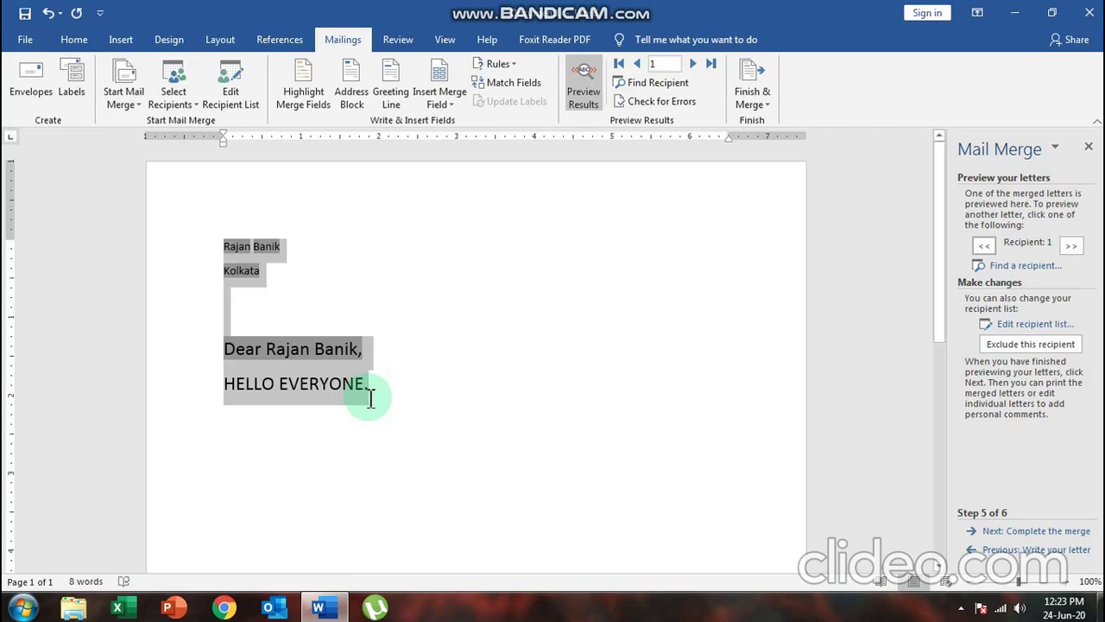
pyautogui.moveTo(371, 397); pyautogui.dragTo(370, 399)
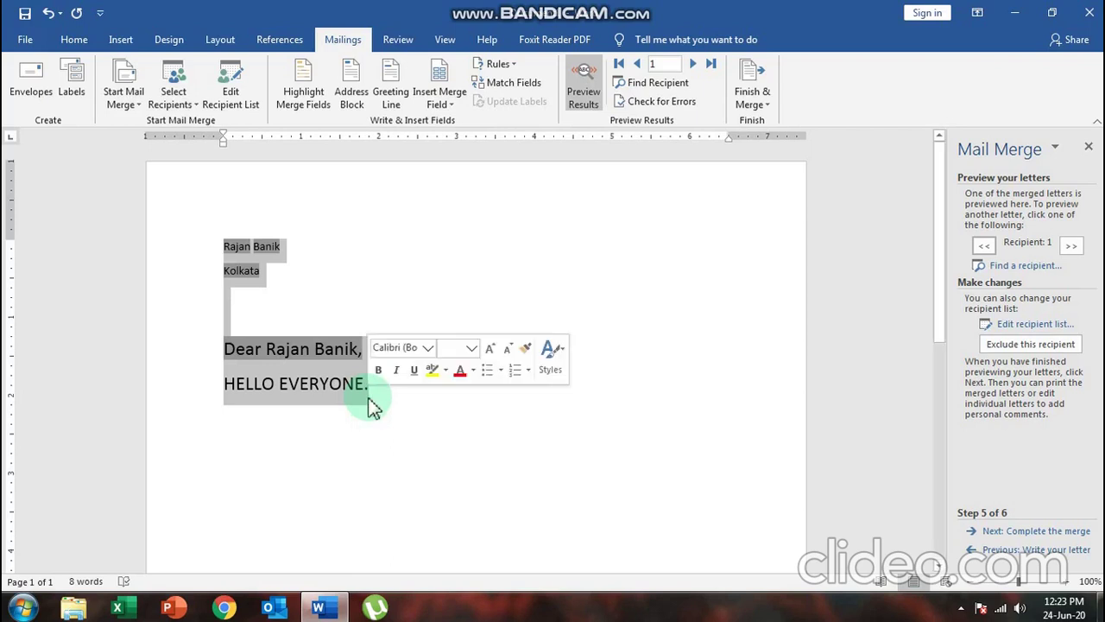
pyautogui.click(463, 406)
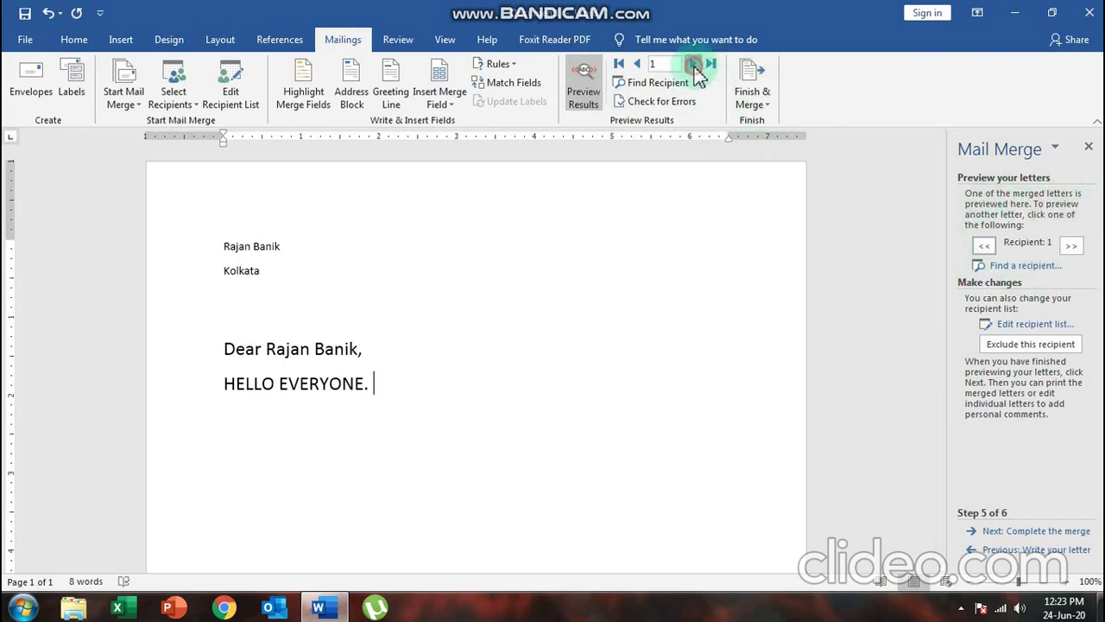
# Step through the previews for recipients 2, 3 and 4, back to 2, then forward to 4
pyautogui.click(695, 66)
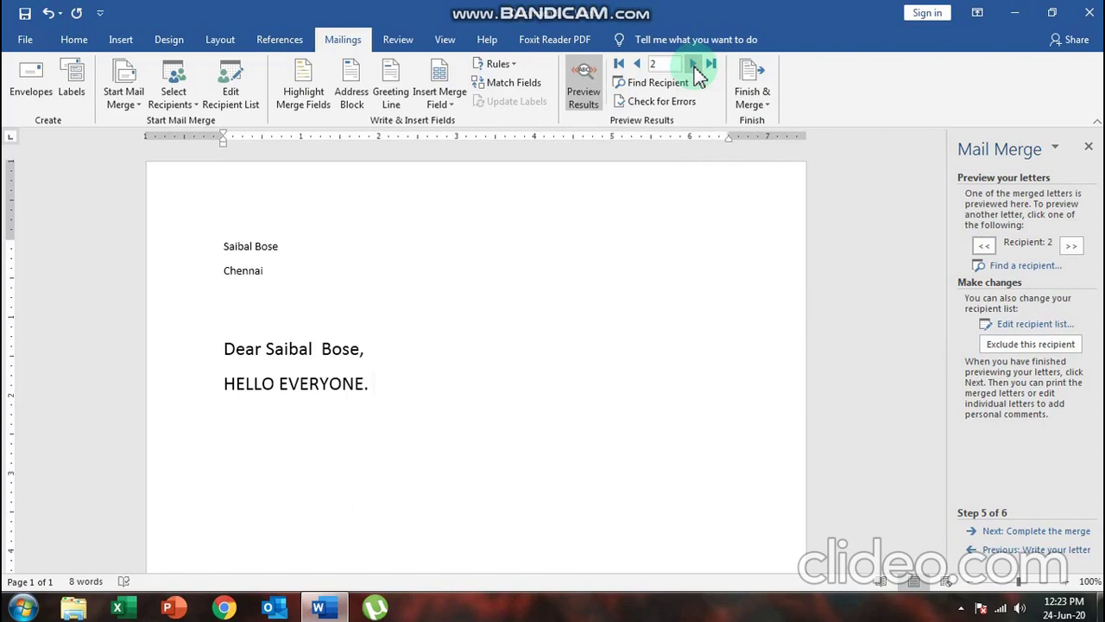
pyautogui.click(694, 65)
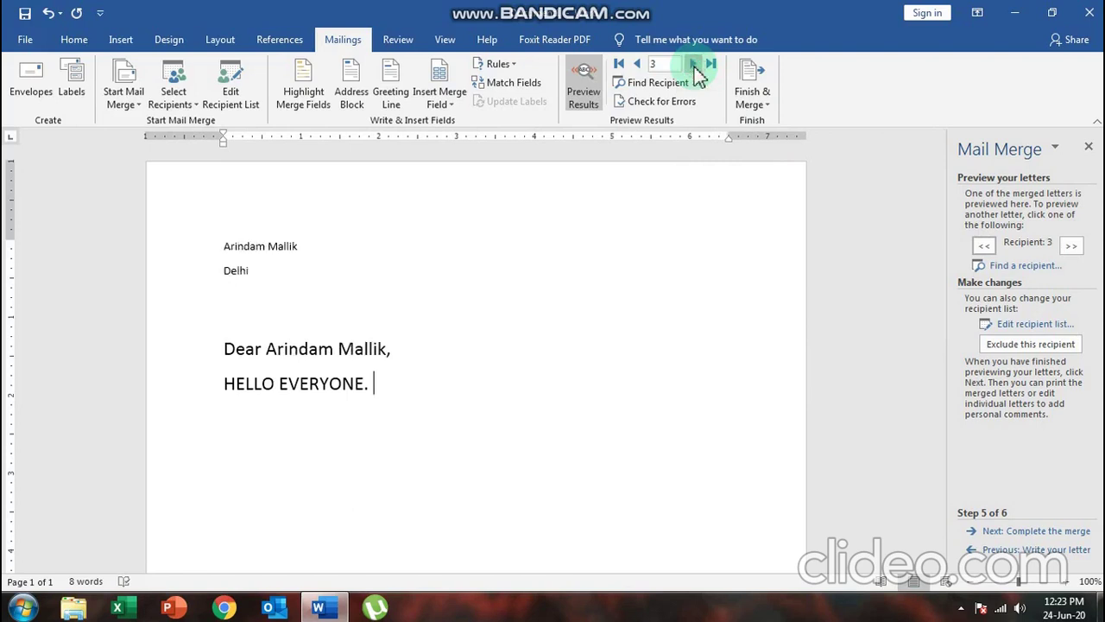
pyautogui.click(694, 65)
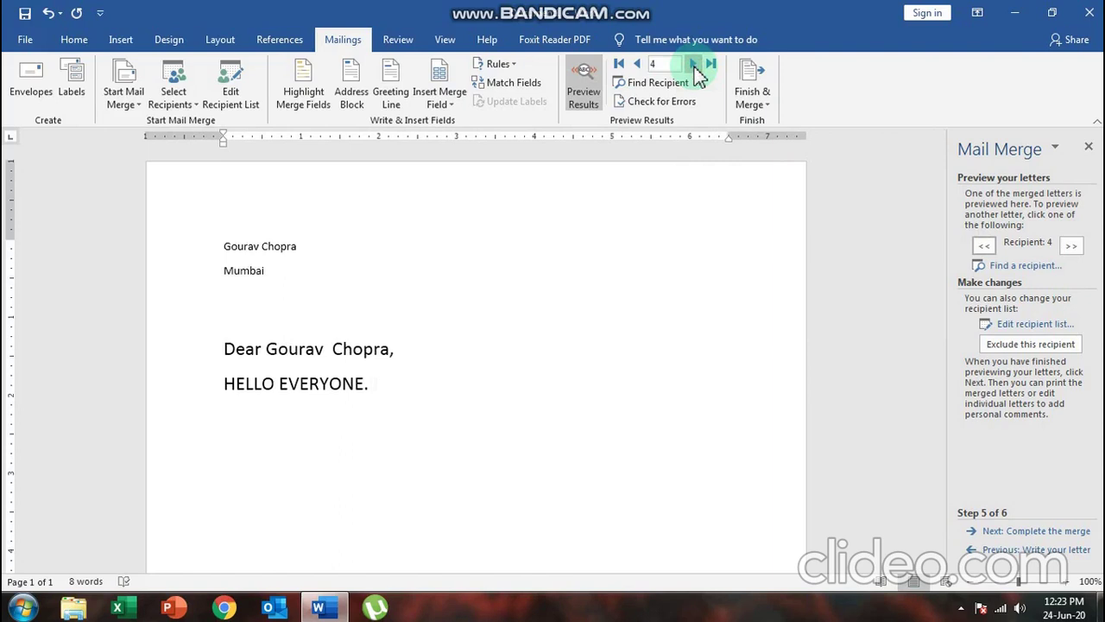
pyautogui.click(1070, 245)
pyautogui.click(985, 246)
pyautogui.click(984, 246)
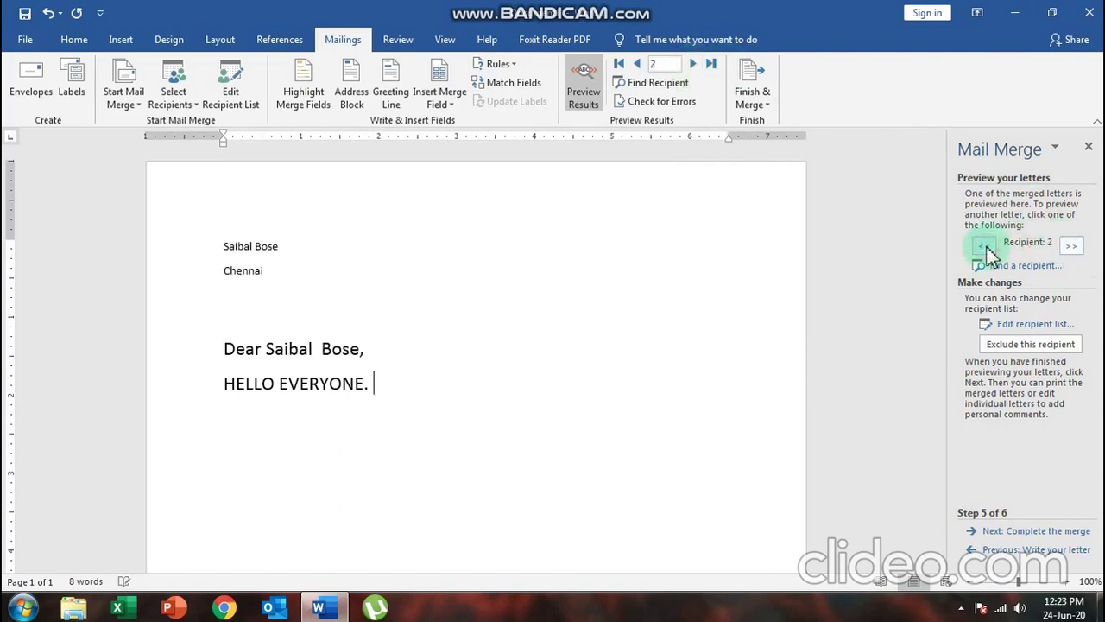
pyautogui.click(1070, 245)
pyautogui.click(1070, 245)
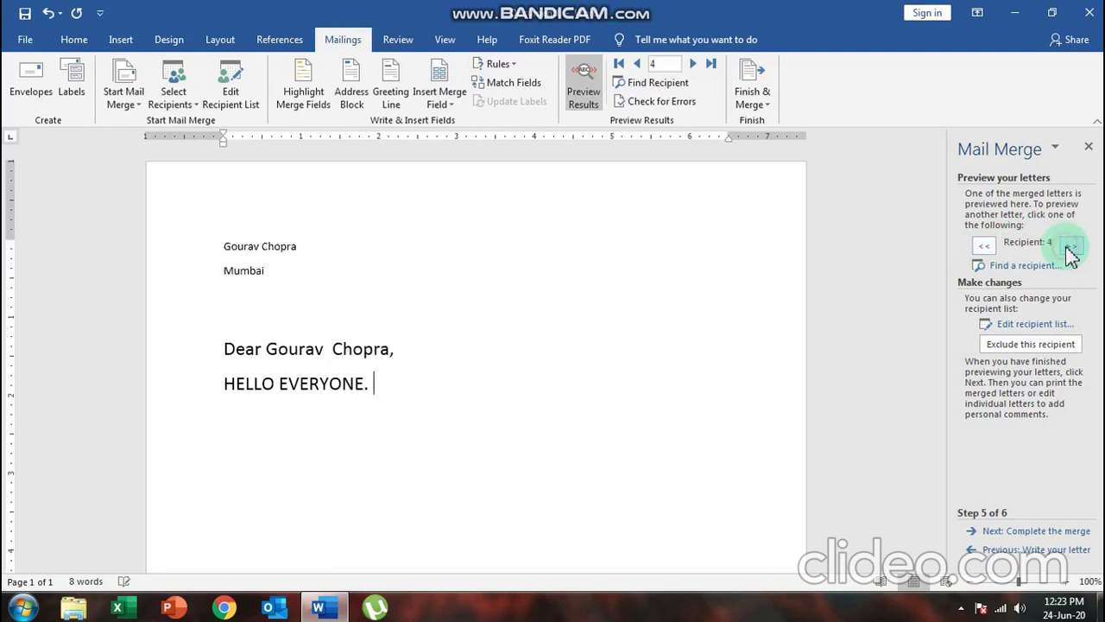
# Jump to the first, second and last recipients' letters, then proceed to Complete the merge
pyautogui.click(619, 66)
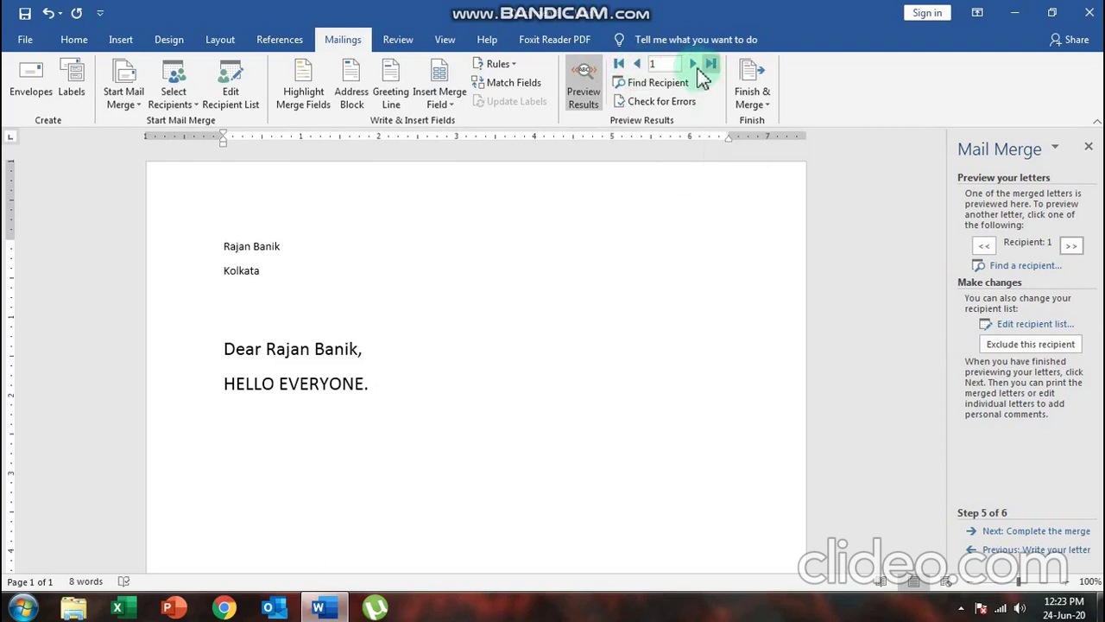
pyautogui.click(693, 66)
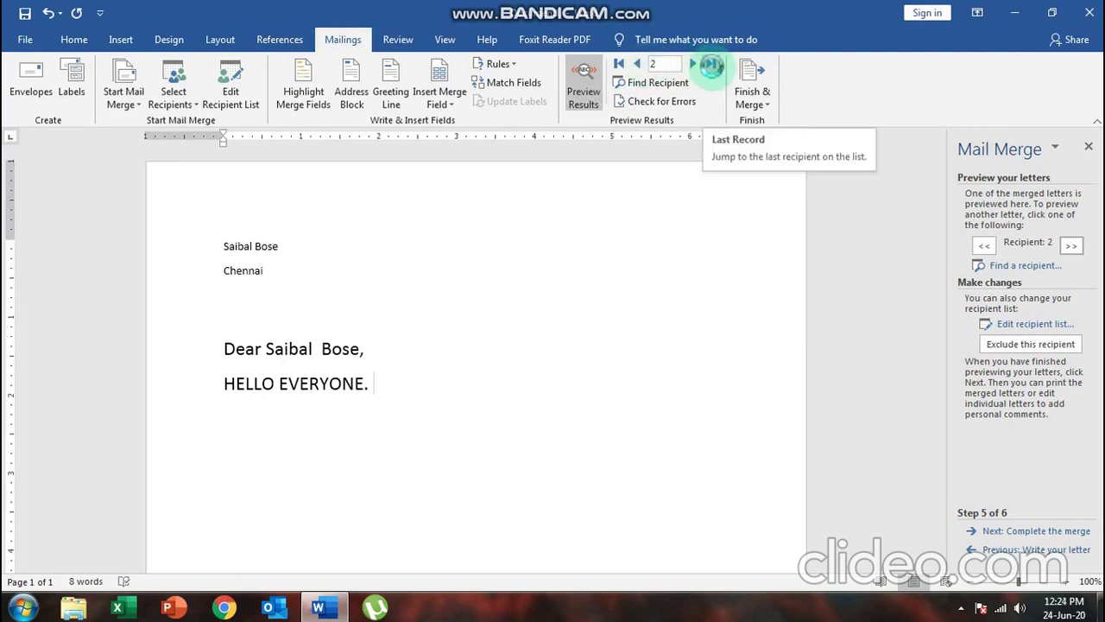
pyautogui.click(711, 66)
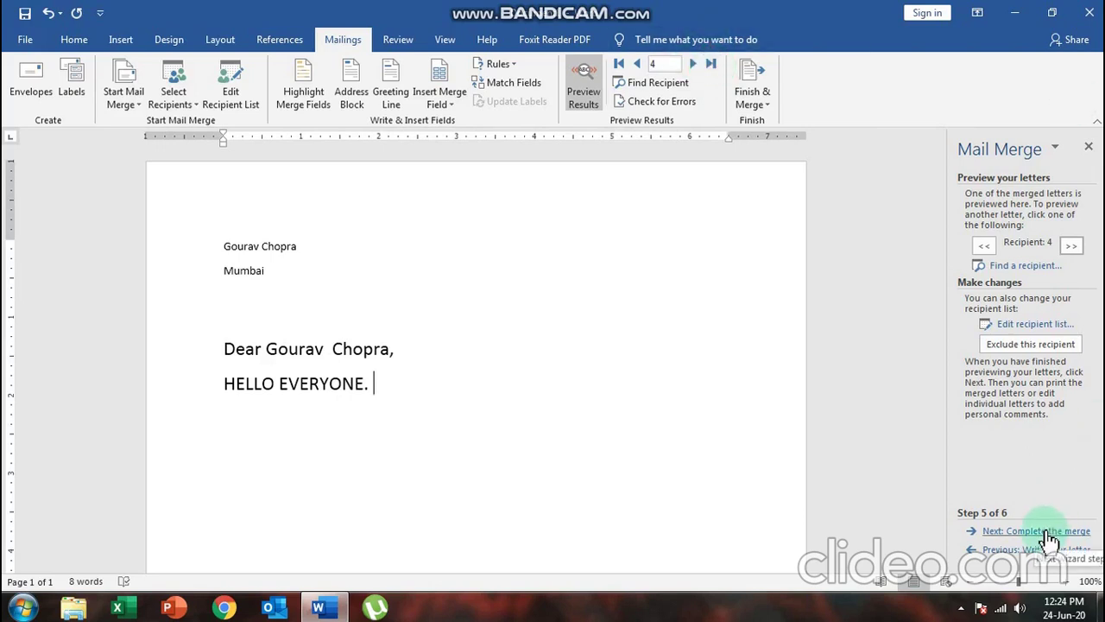
pyautogui.click(1044, 531)
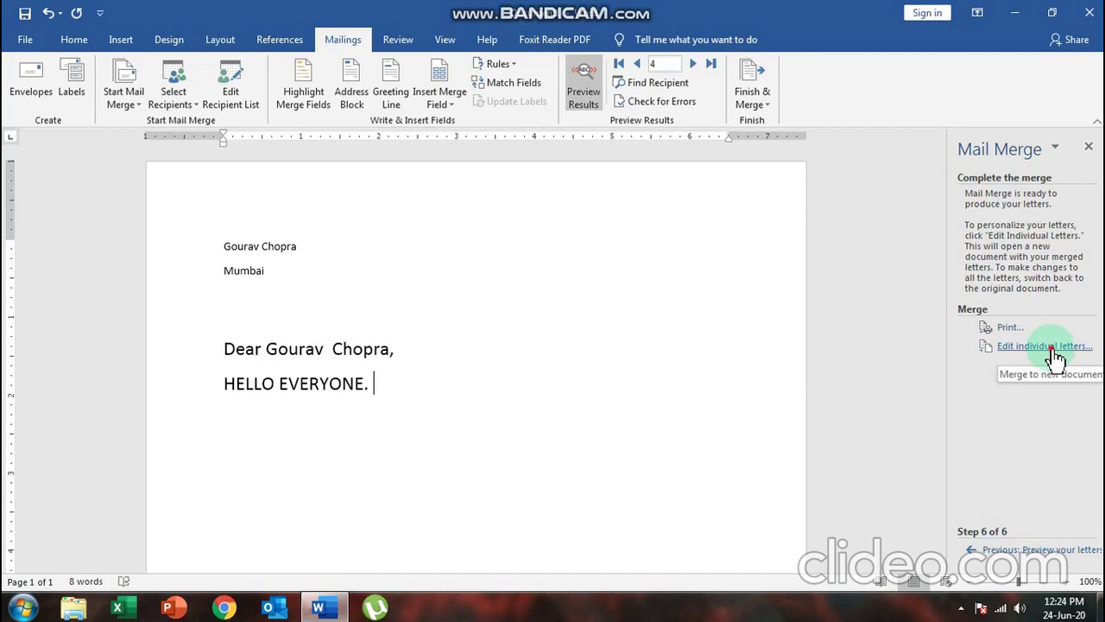
# Merge All records to a new document after briefly trying Current record and a 2–2 range
pyautogui.click(1056, 356)
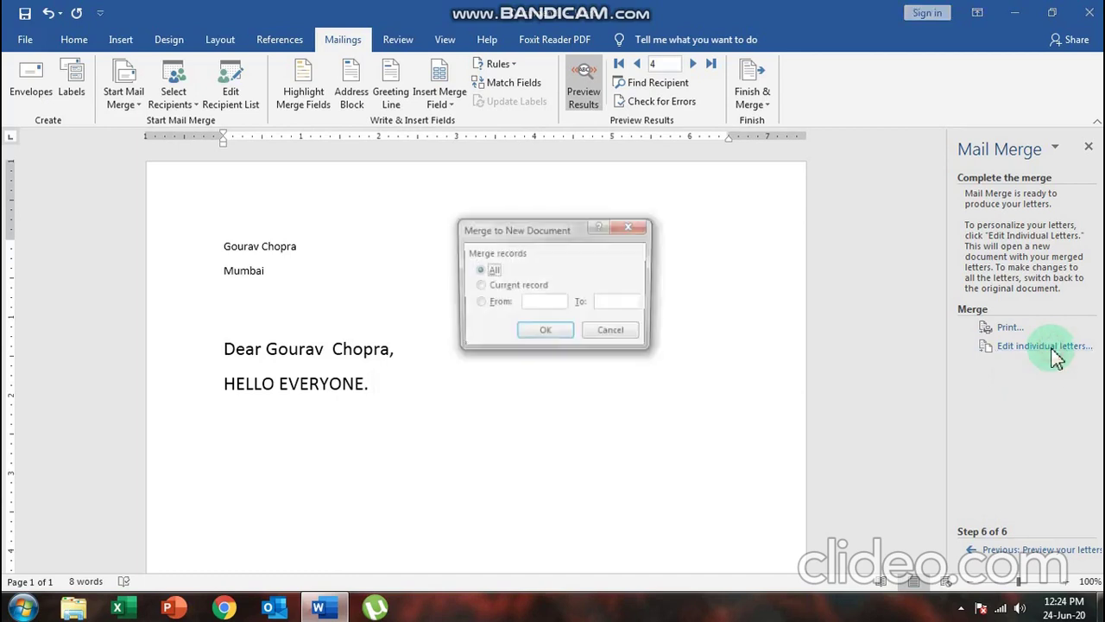
pyautogui.click(480, 287)
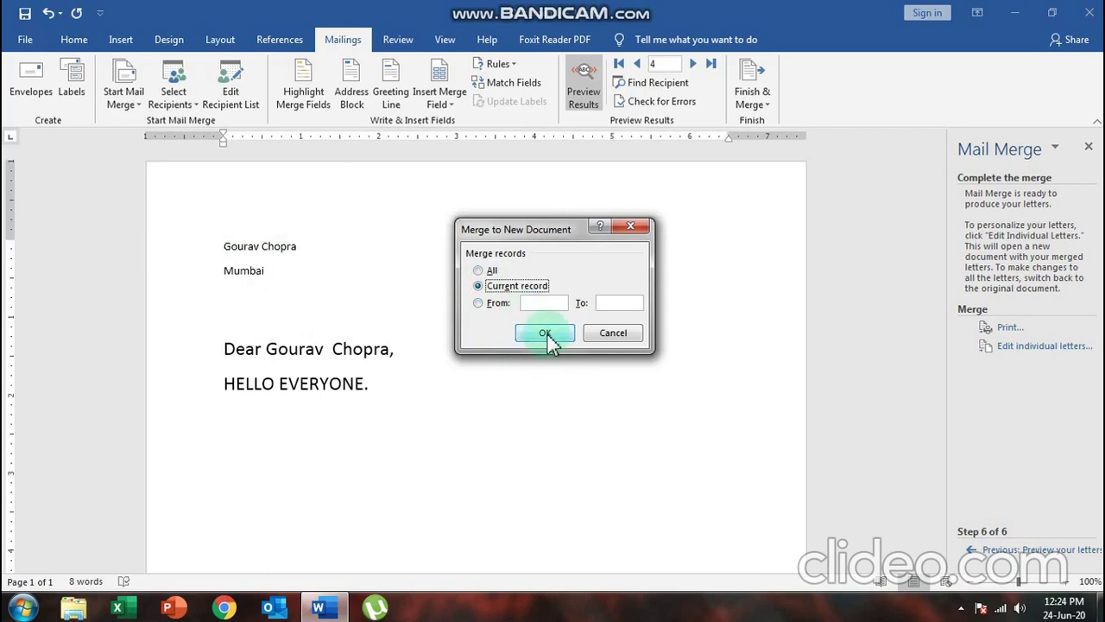
pyautogui.click(478, 303)
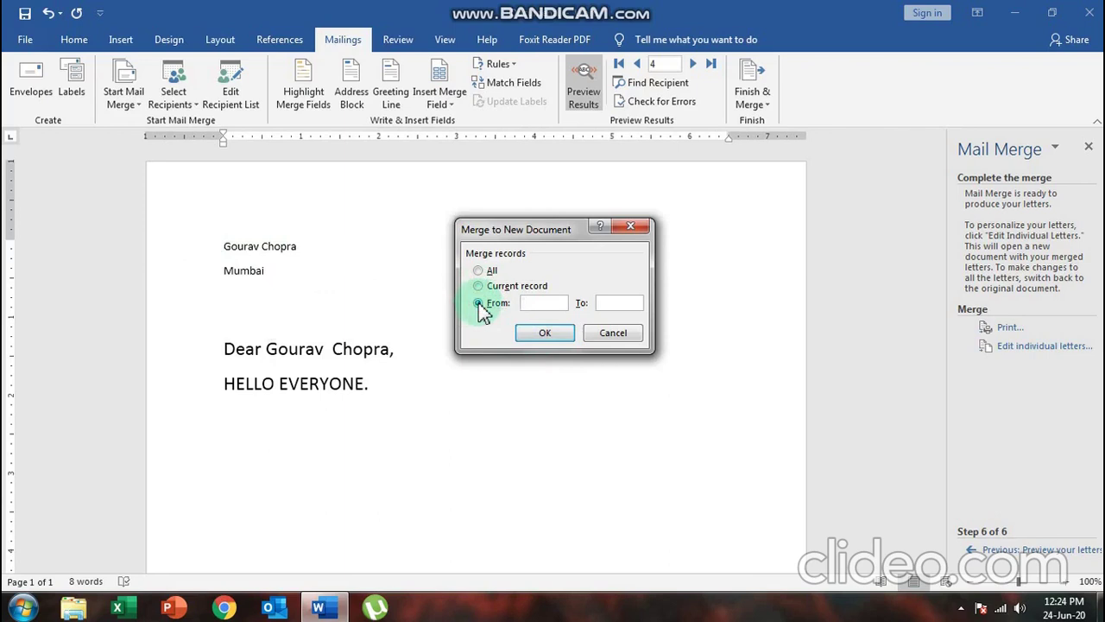
pyautogui.click(562, 313)
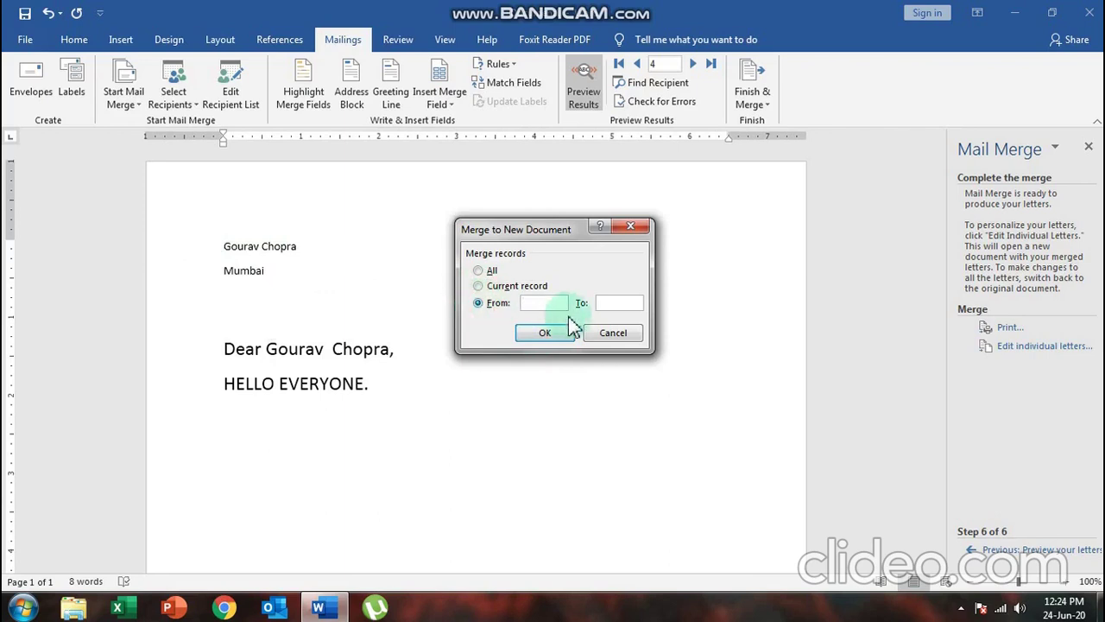
pyautogui.write('2')
pyautogui.click(567, 306)
pyautogui.click(606, 303)
pyautogui.write('2')
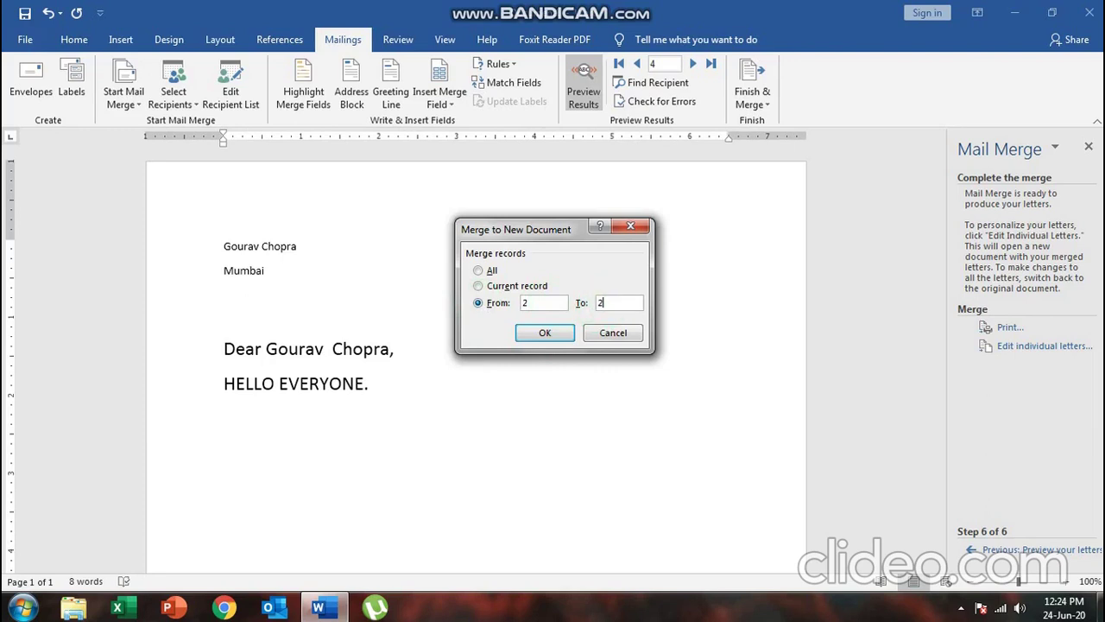
pyautogui.click(479, 271)
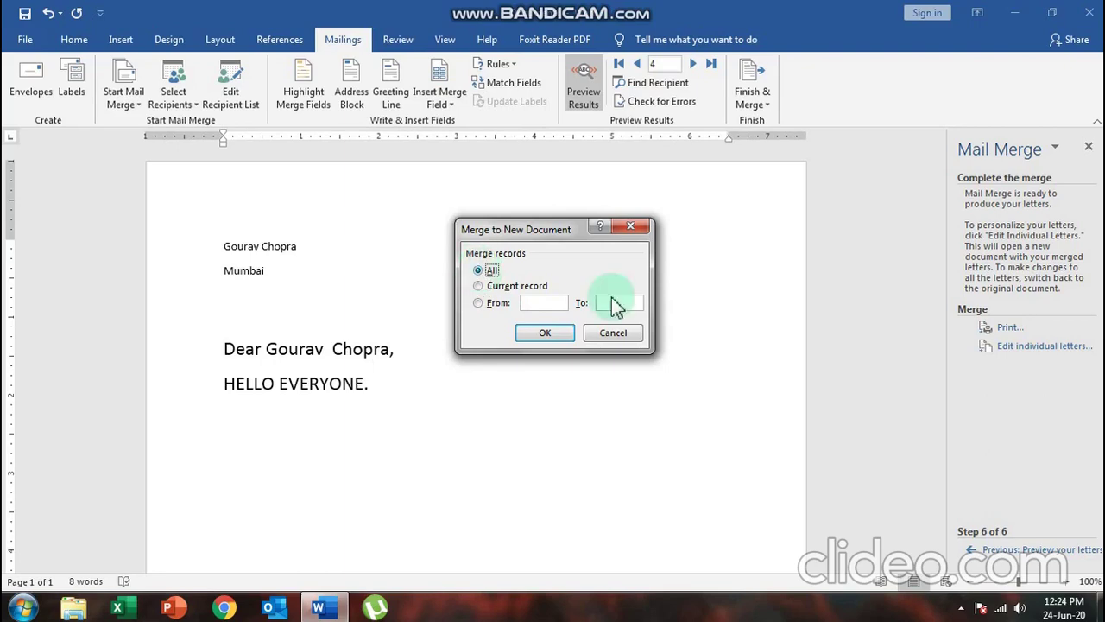
pyautogui.click(543, 333)
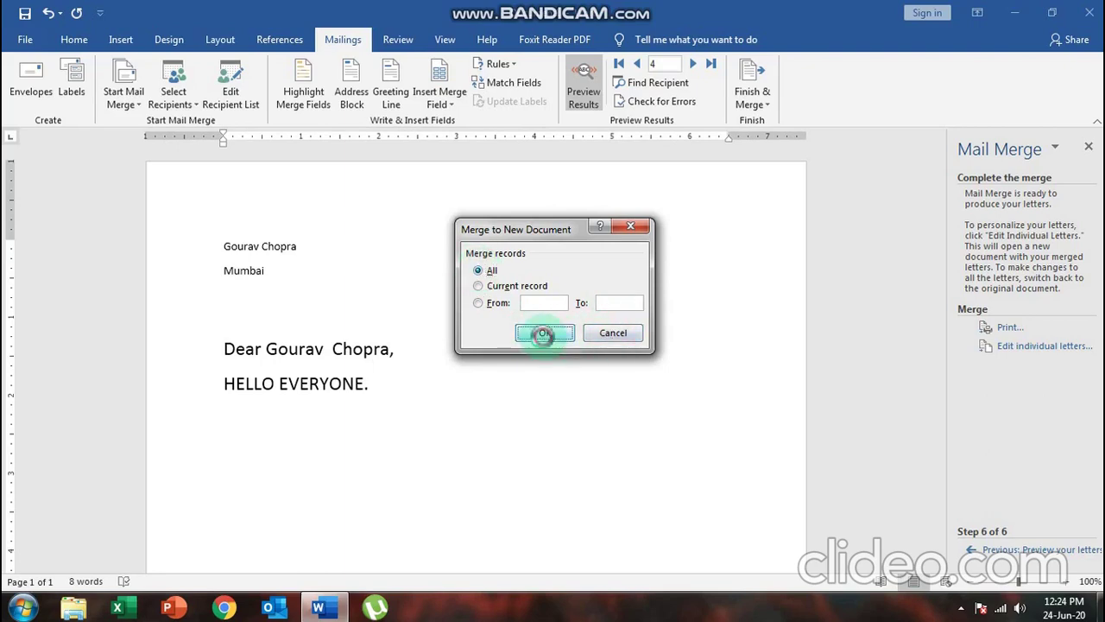
# Review the four merged Letters1 pages, then close the document to bring up the save prompt
pyautogui.scroll(-12, 545, 338)
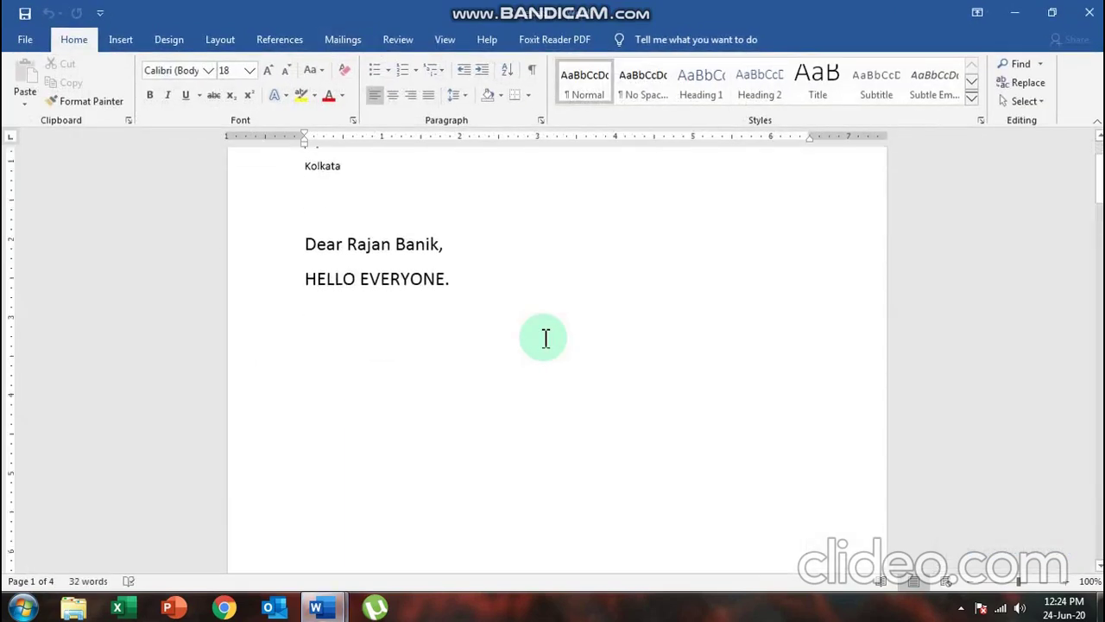
pyautogui.scroll(-15, 546, 337)
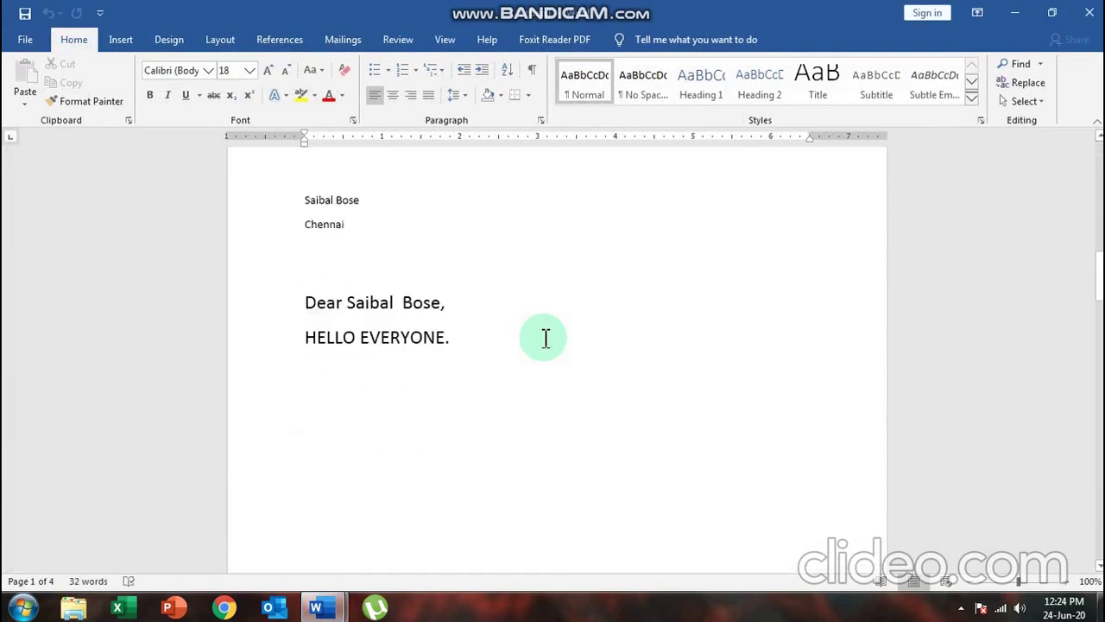
pyautogui.scroll(-15, 545, 338)
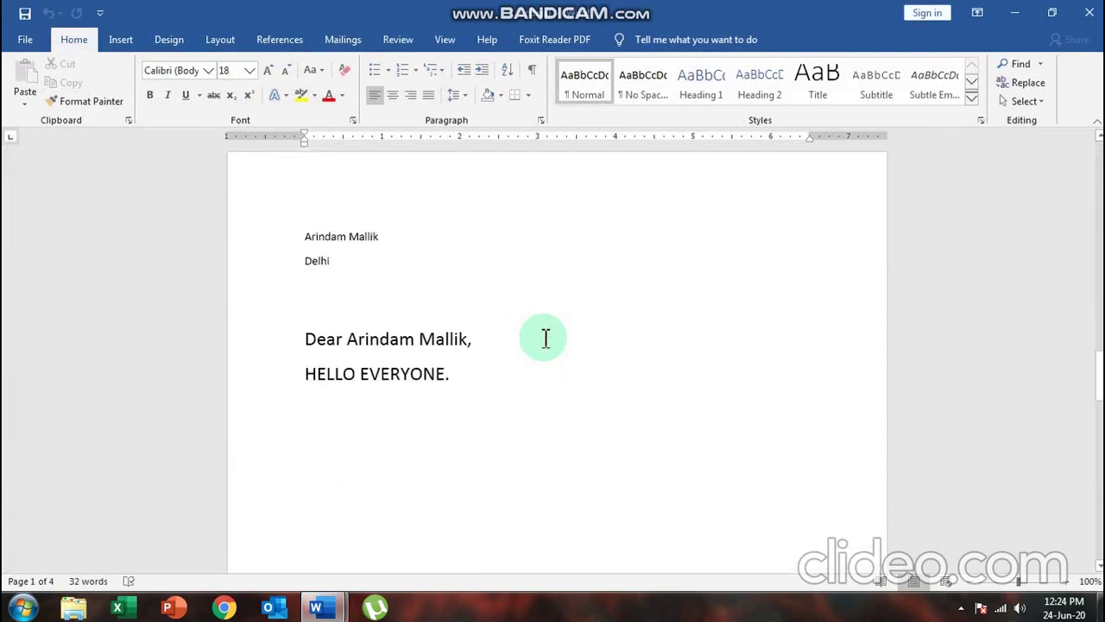
pyautogui.scroll(-5, 545, 337)
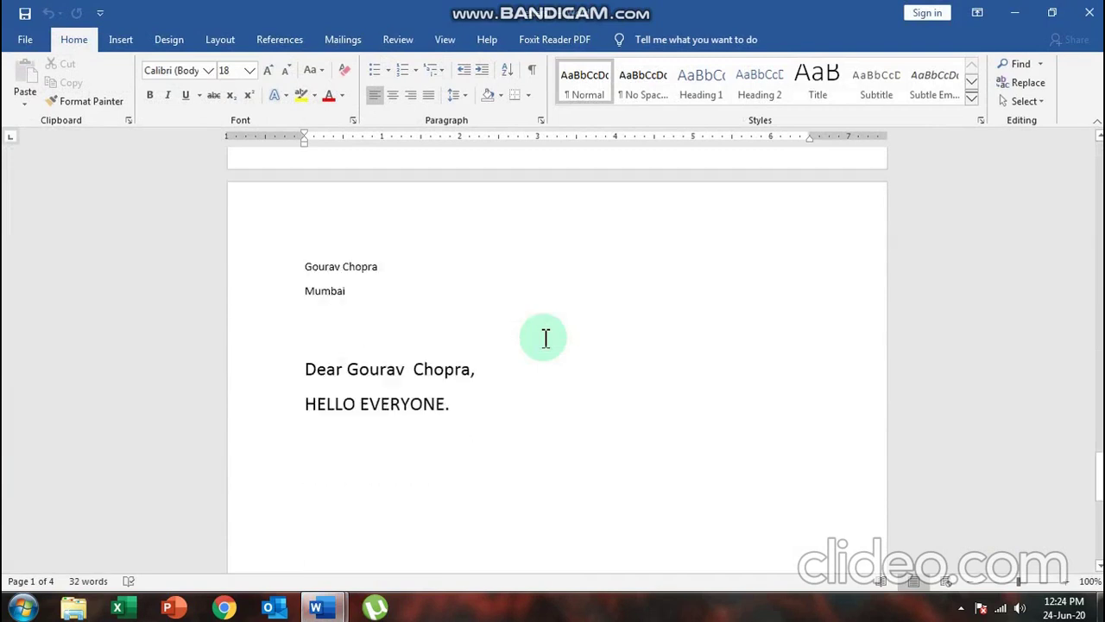
pyautogui.scroll(-10, 546, 338)
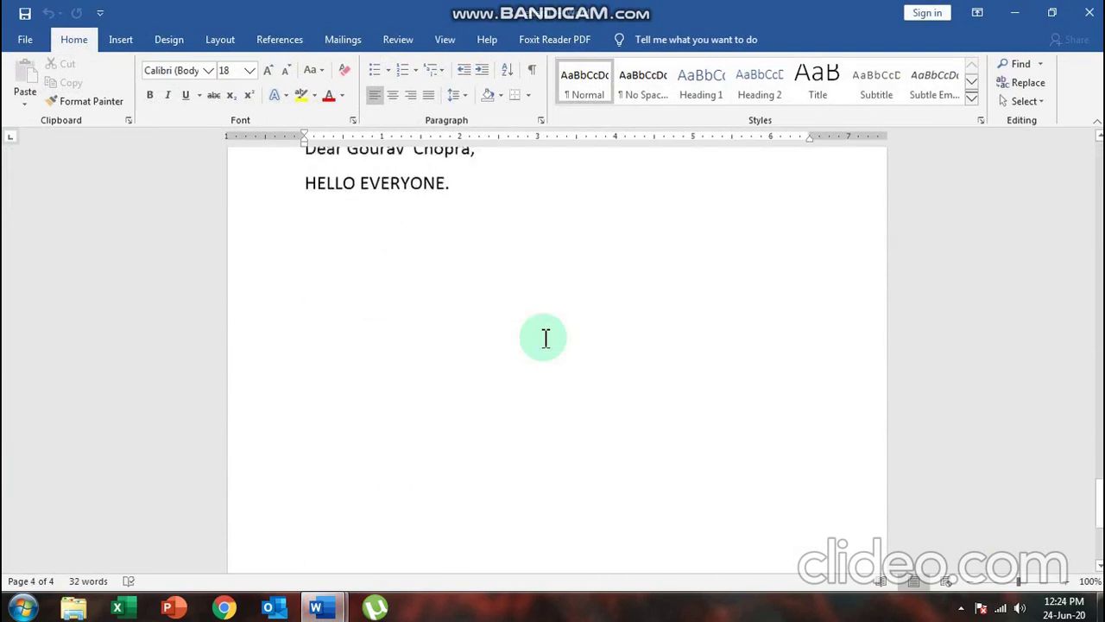
pyautogui.scroll(10, 546, 338)
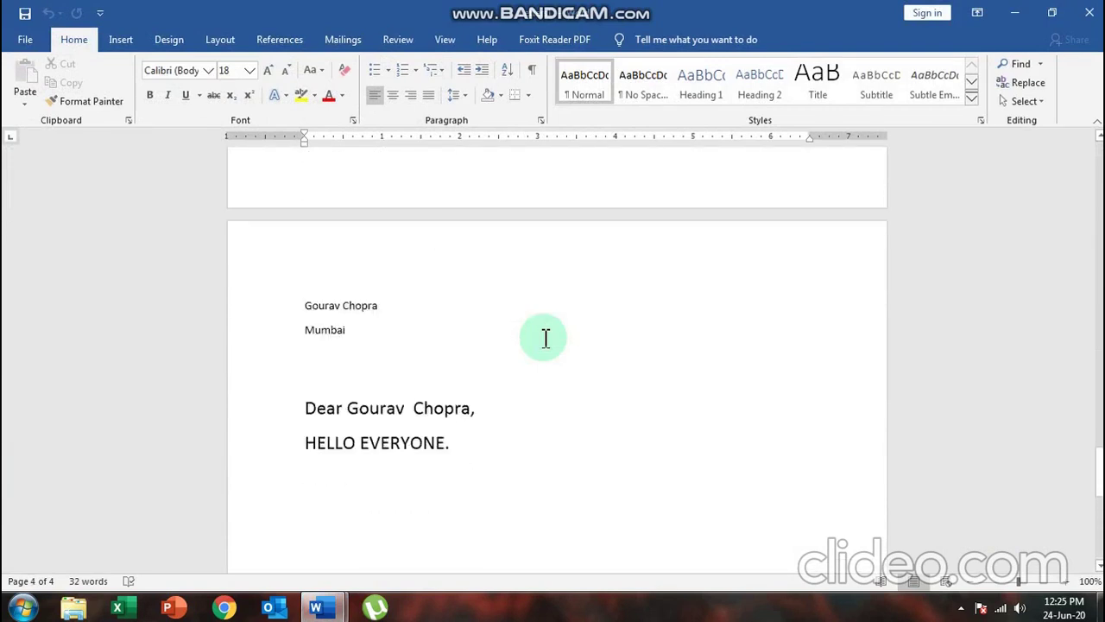
pyautogui.click(1090, 12)
pyautogui.click(486, 336)
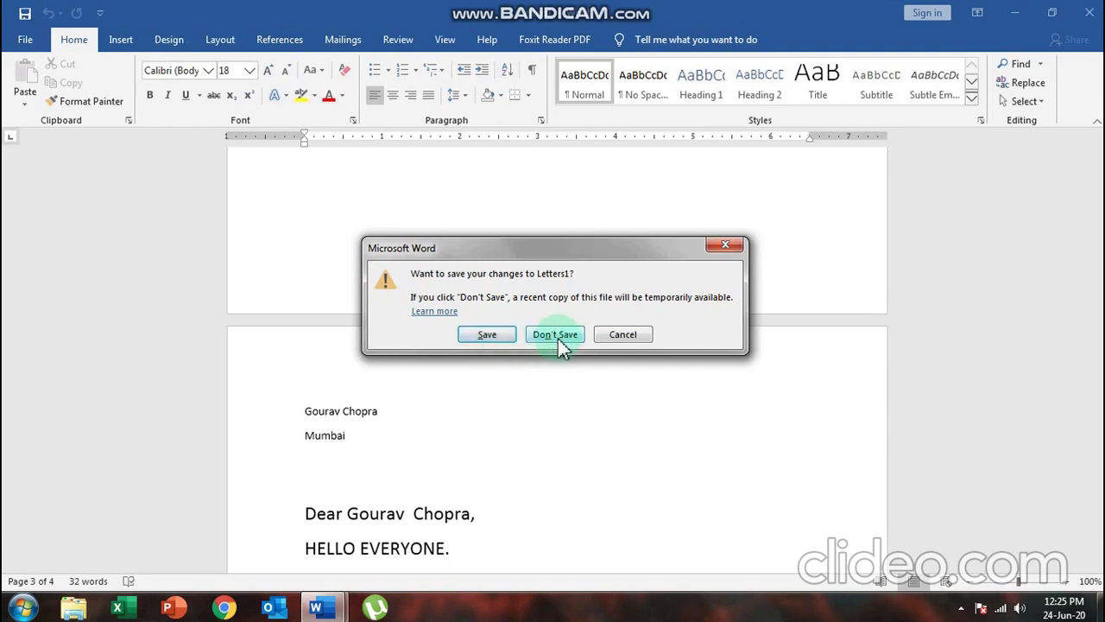
# Dismiss the save prompt, then close Letters1 again, choosing Don't Save
pyautogui.click(725, 246)
pyautogui.scroll(5, 683, 360)
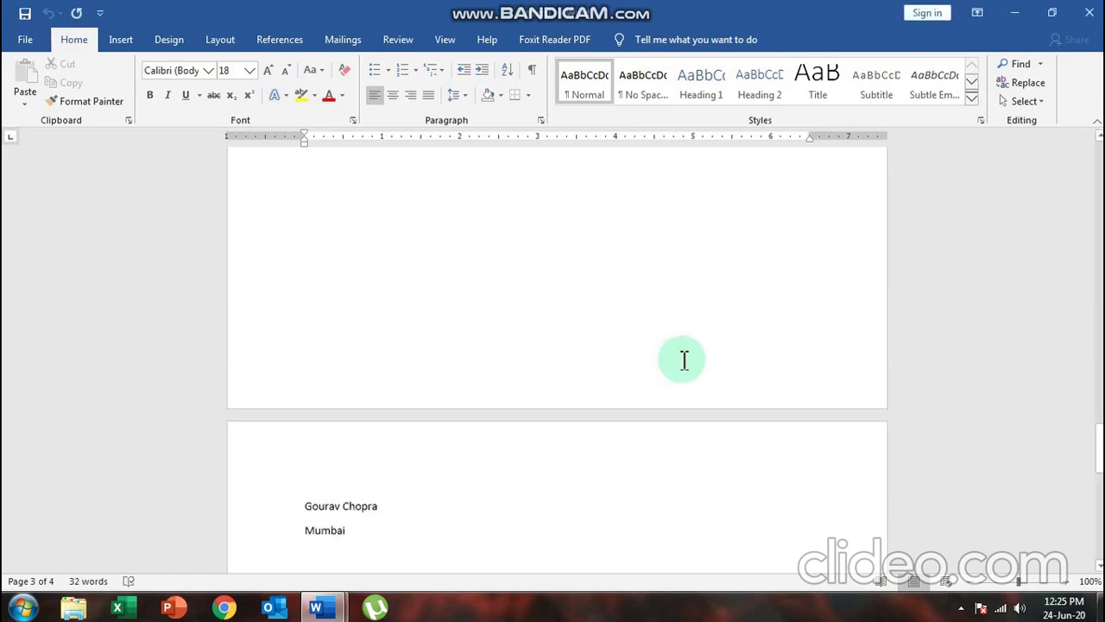
pyautogui.click(1089, 12)
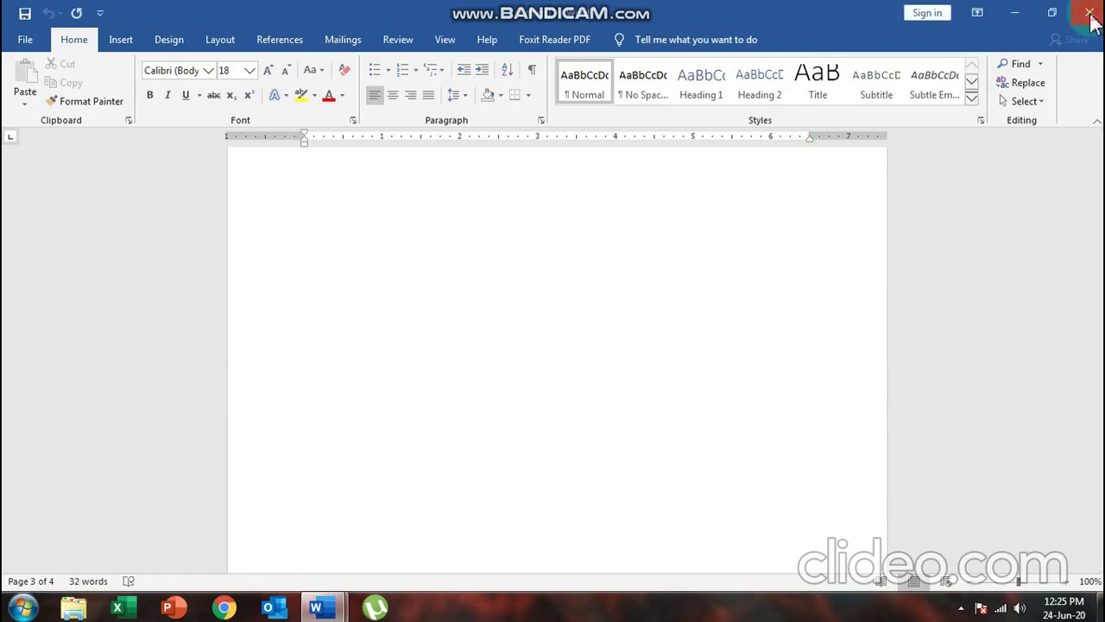
pyautogui.click(555, 336)
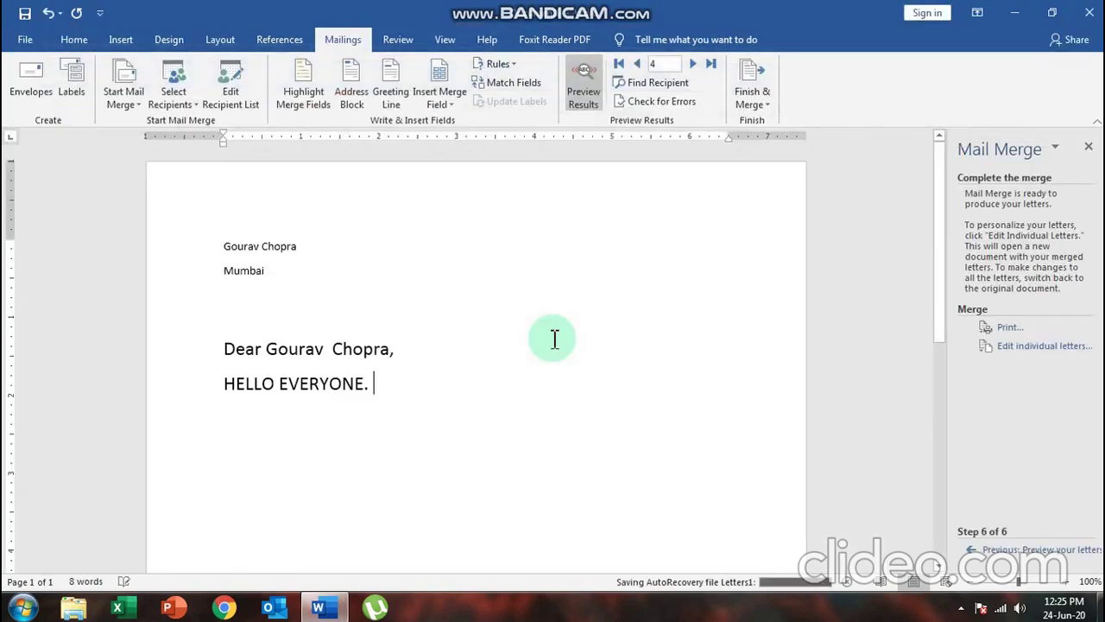